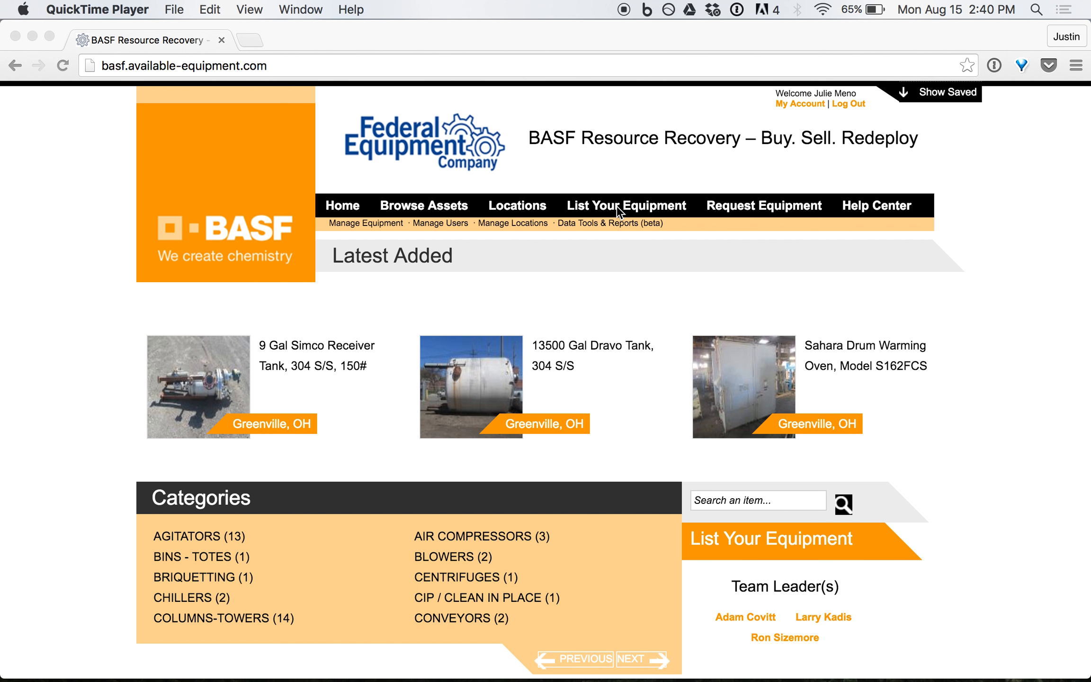
Open the List Your Equipment form and keep the listing type as Single Asset after trying Lot.
click(618, 210)
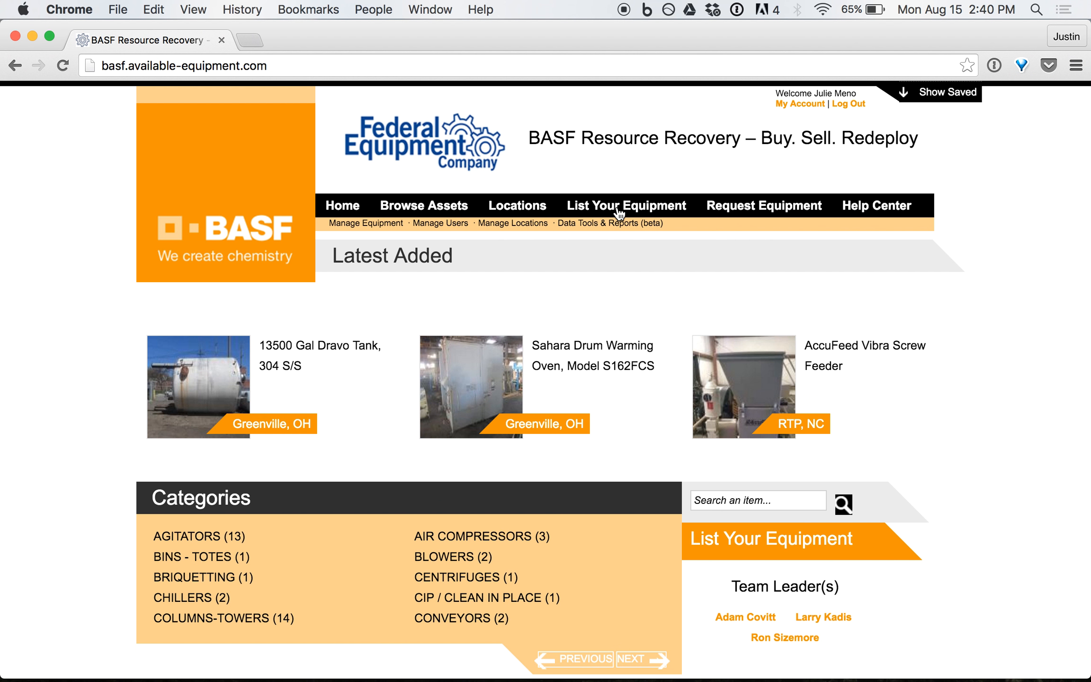
click(618, 211)
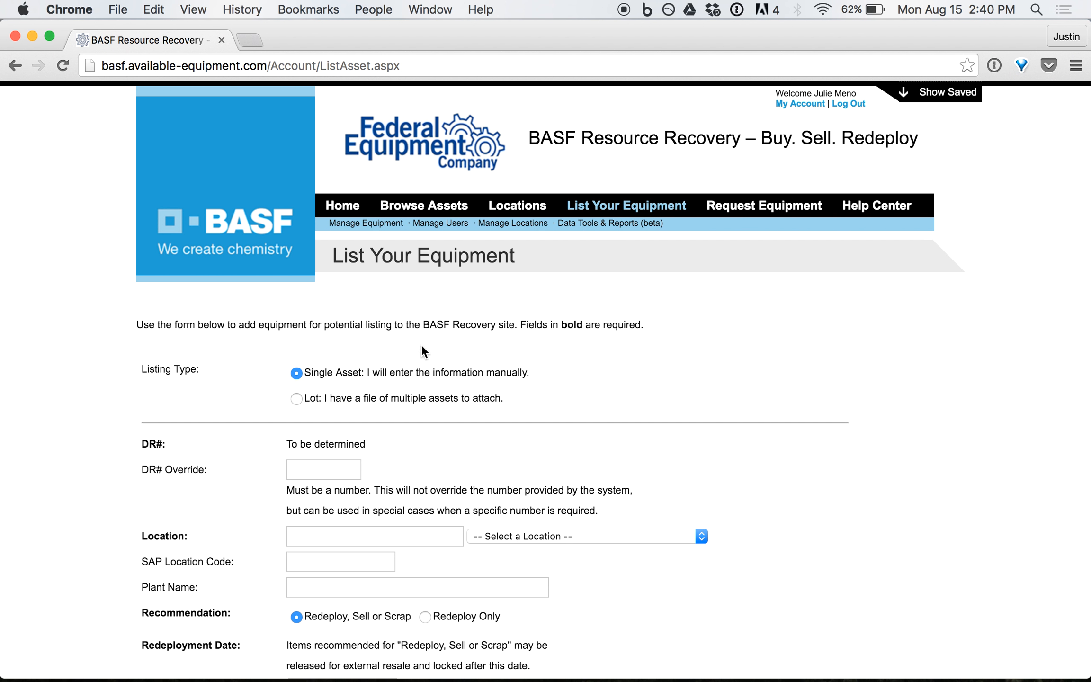
click(296, 399)
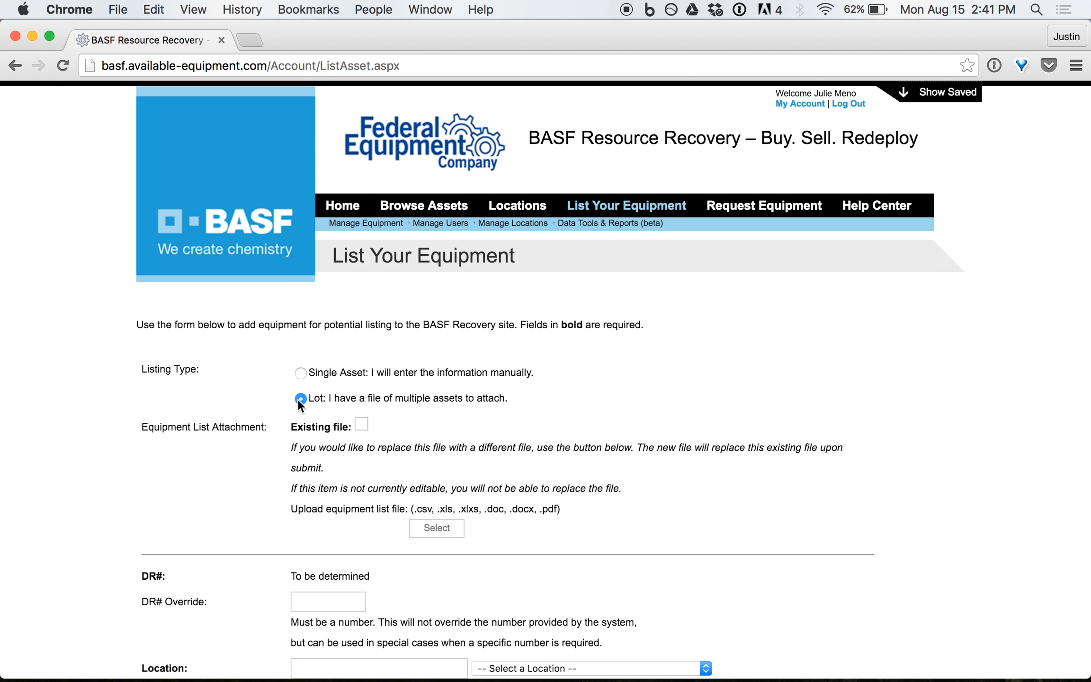
click(301, 373)
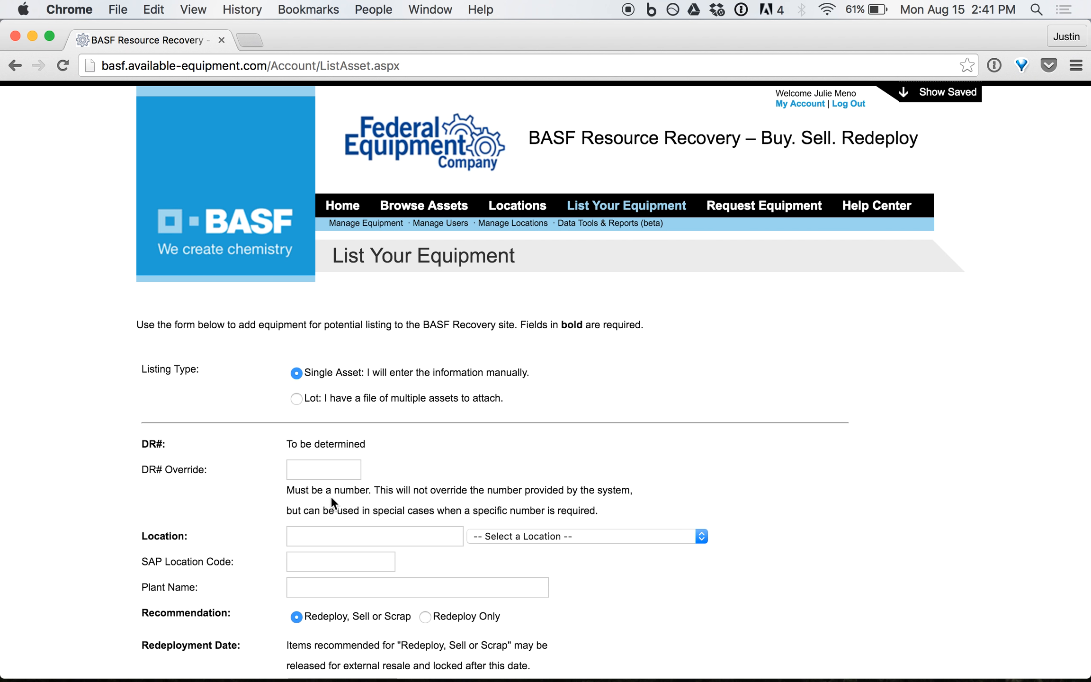
click(329, 539)
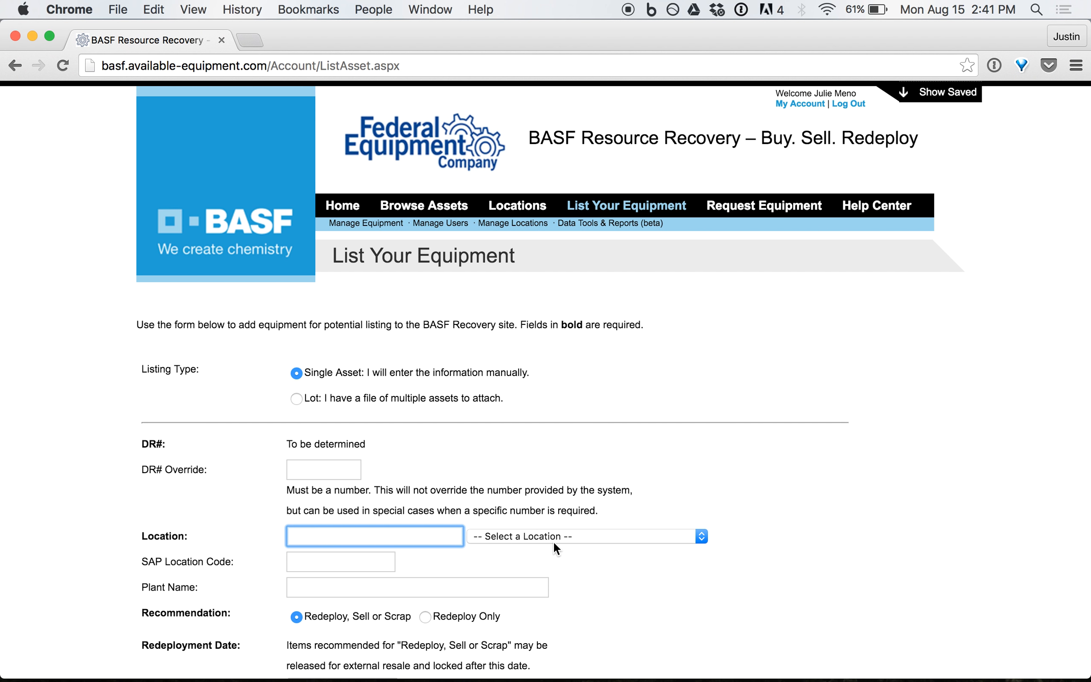
Choose Ames, IA - Wyandotte Hub as the location, passing over SAP Location Code and Plant Name.
click(702, 536)
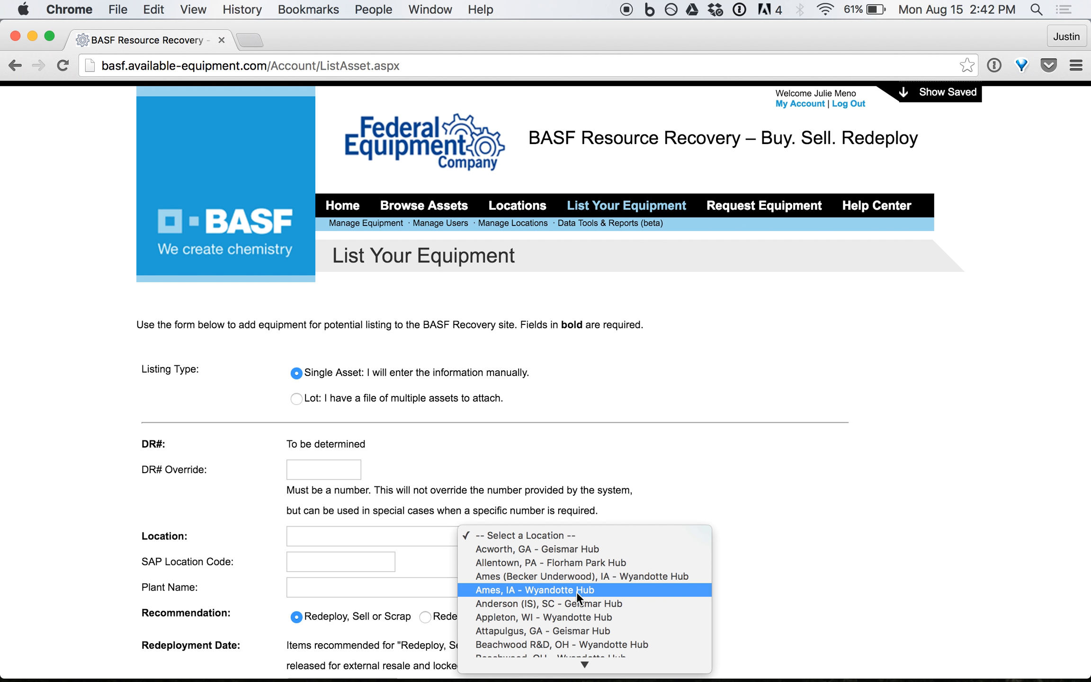
click(556, 591)
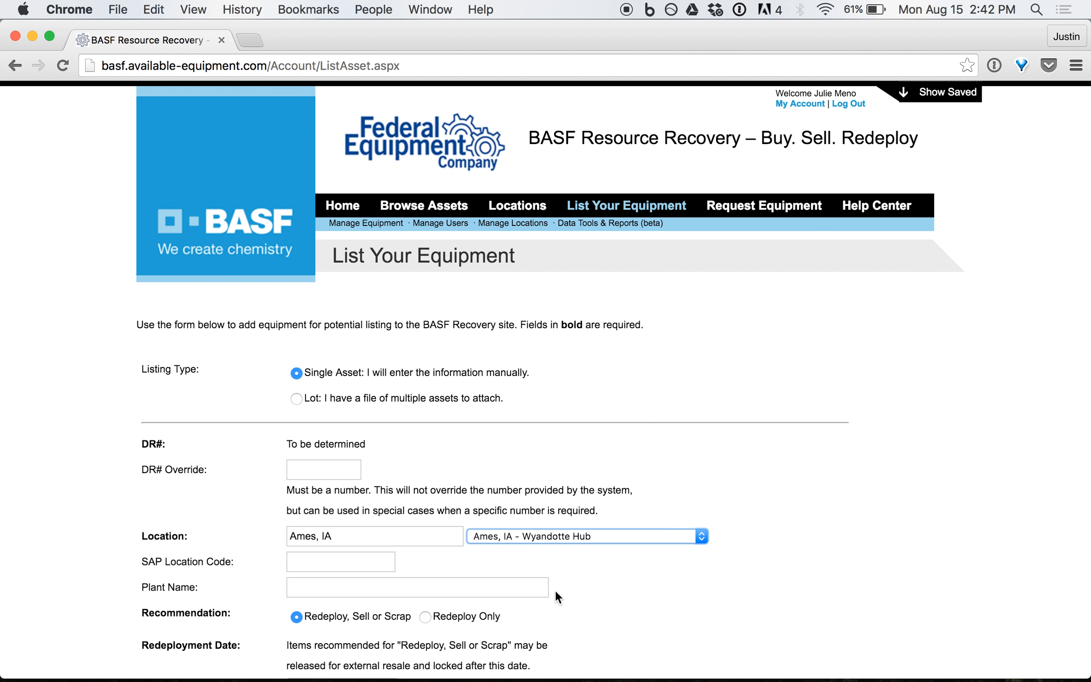
click(365, 565)
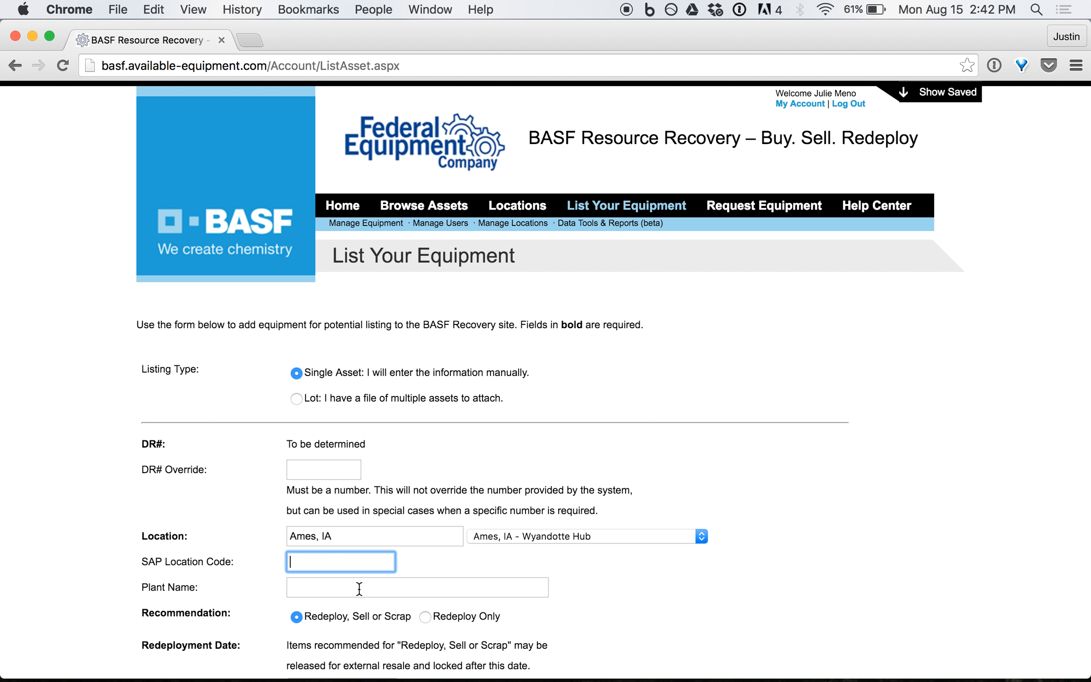
click(360, 588)
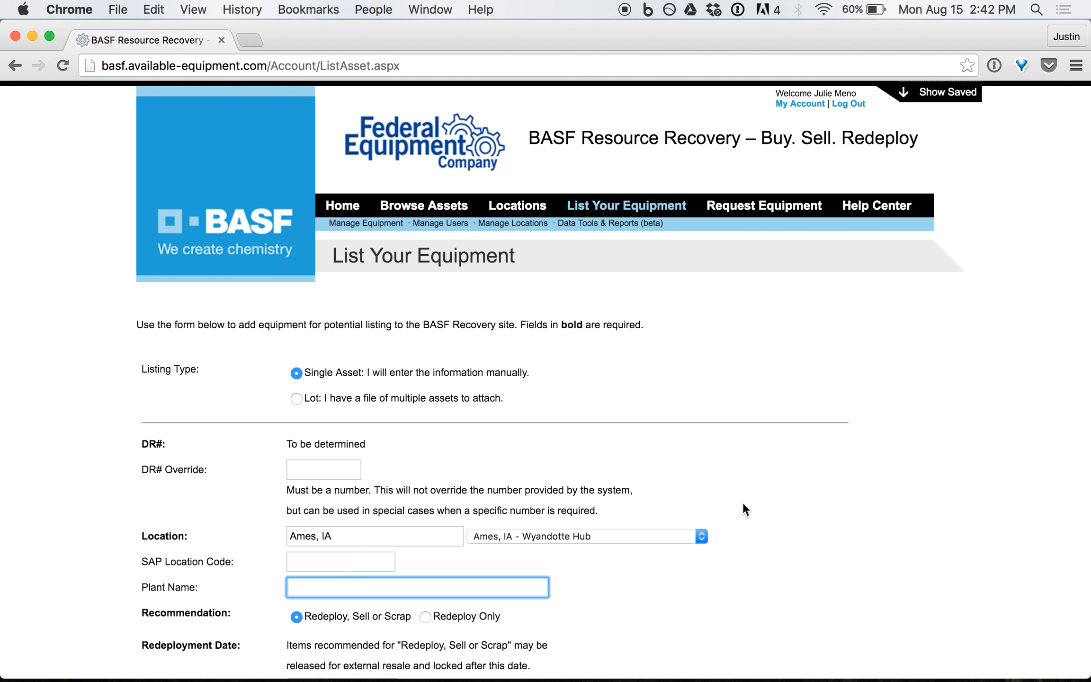
click(421, 650)
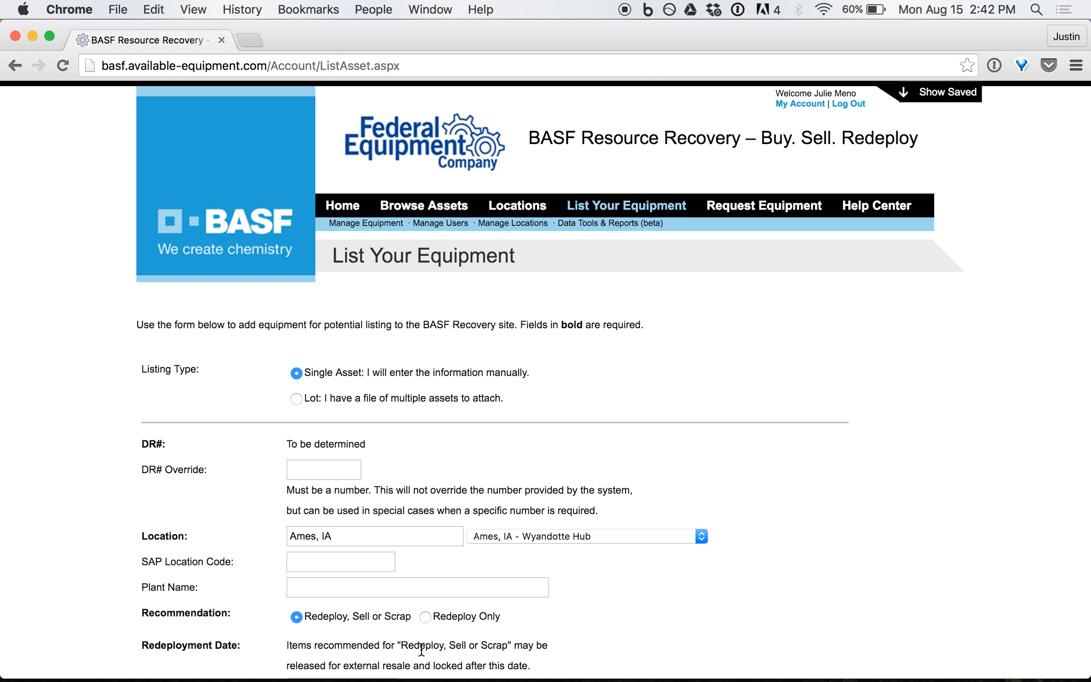
Keep the recommendation at Redeploy, Sell or Scrap after briefly trying Redeploy Only.
scroll(421, 651, down, 6)
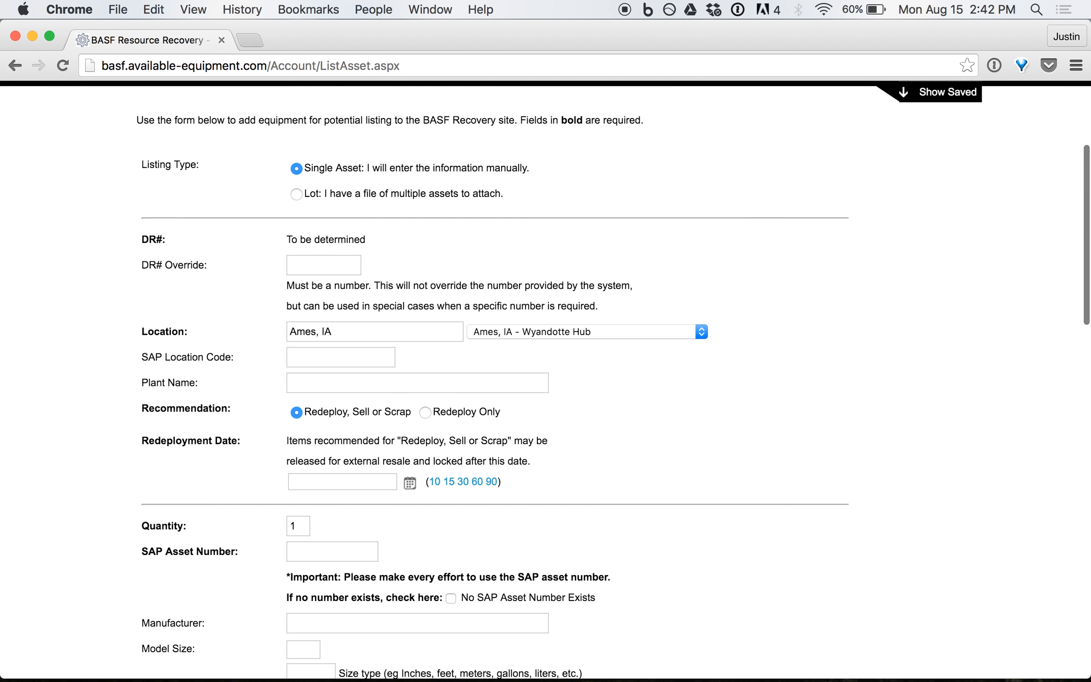
scroll(421, 651, down, 2)
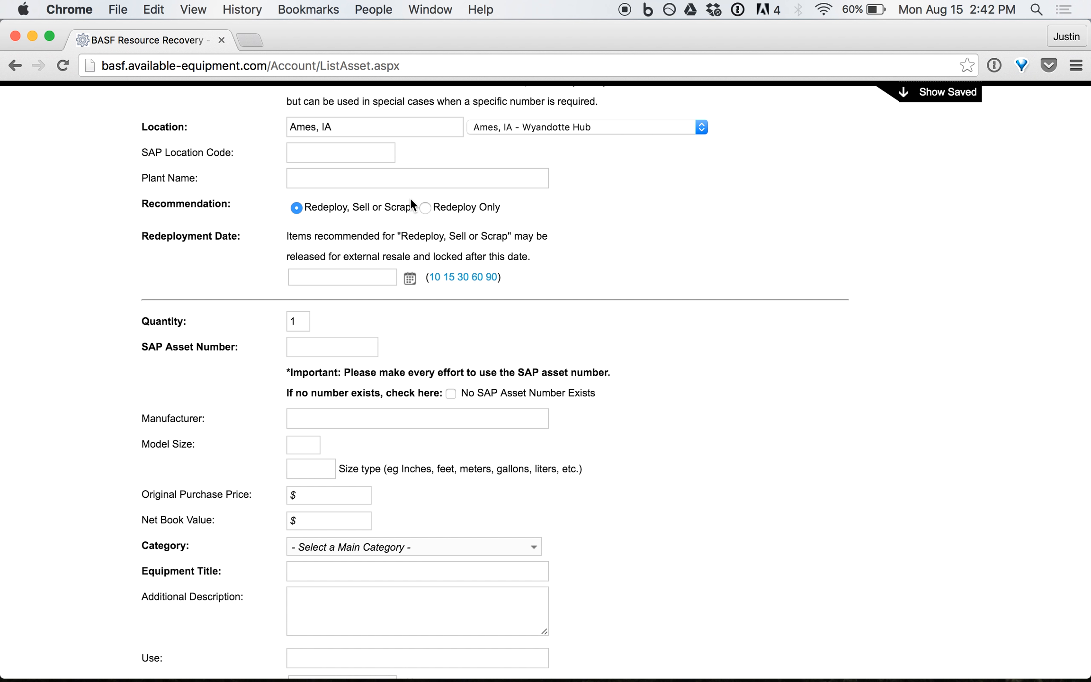
click(425, 211)
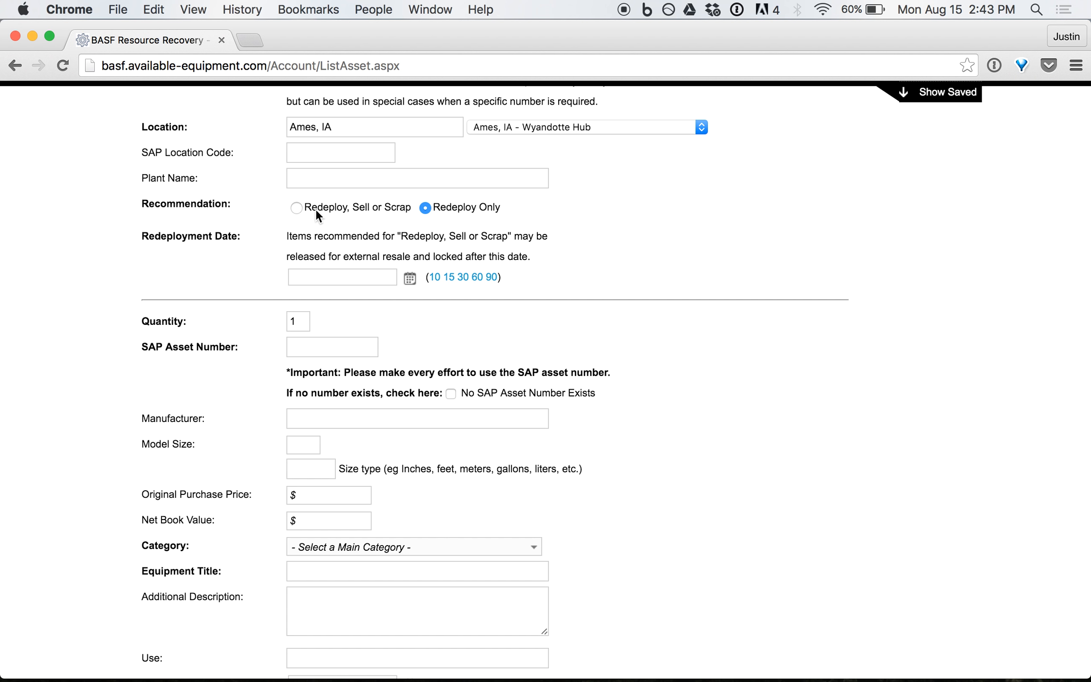
click(295, 209)
Set the redeployment date 30 days out (09/14/2016), after trying 90 and 10 days.
click(313, 275)
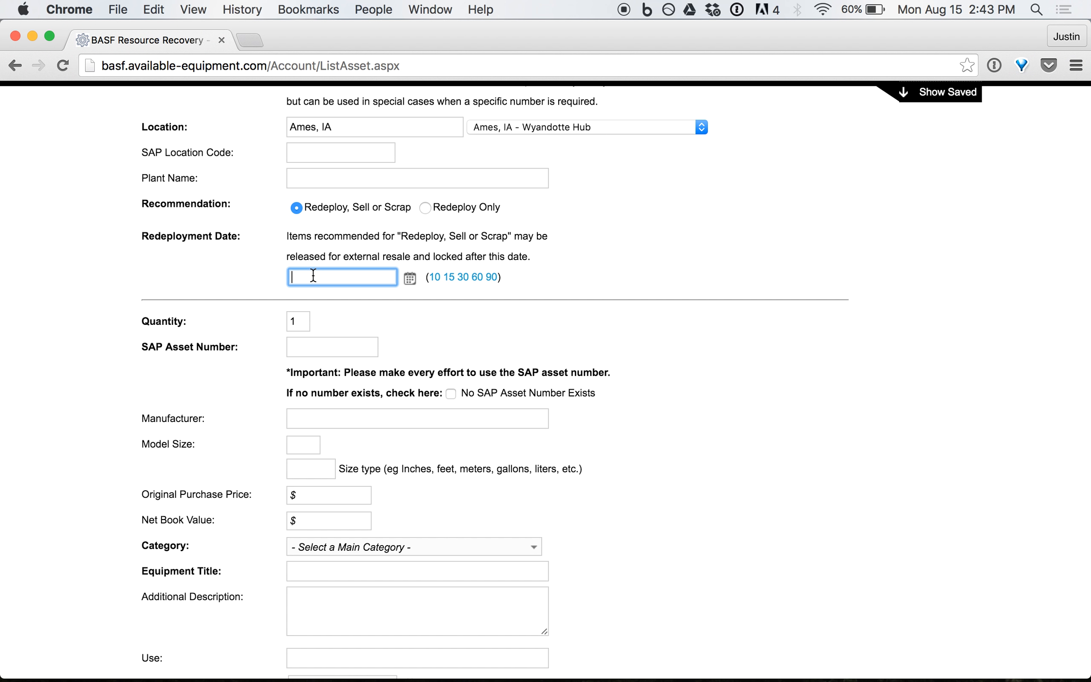
click(464, 278)
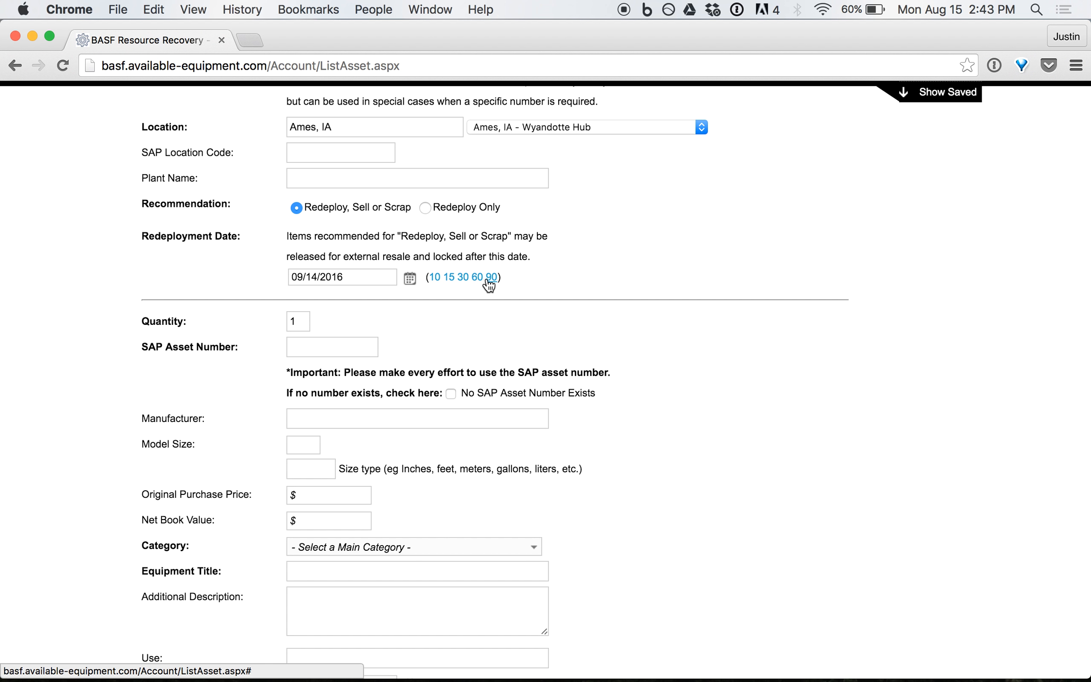
click(494, 279)
click(435, 279)
click(462, 278)
click(306, 348)
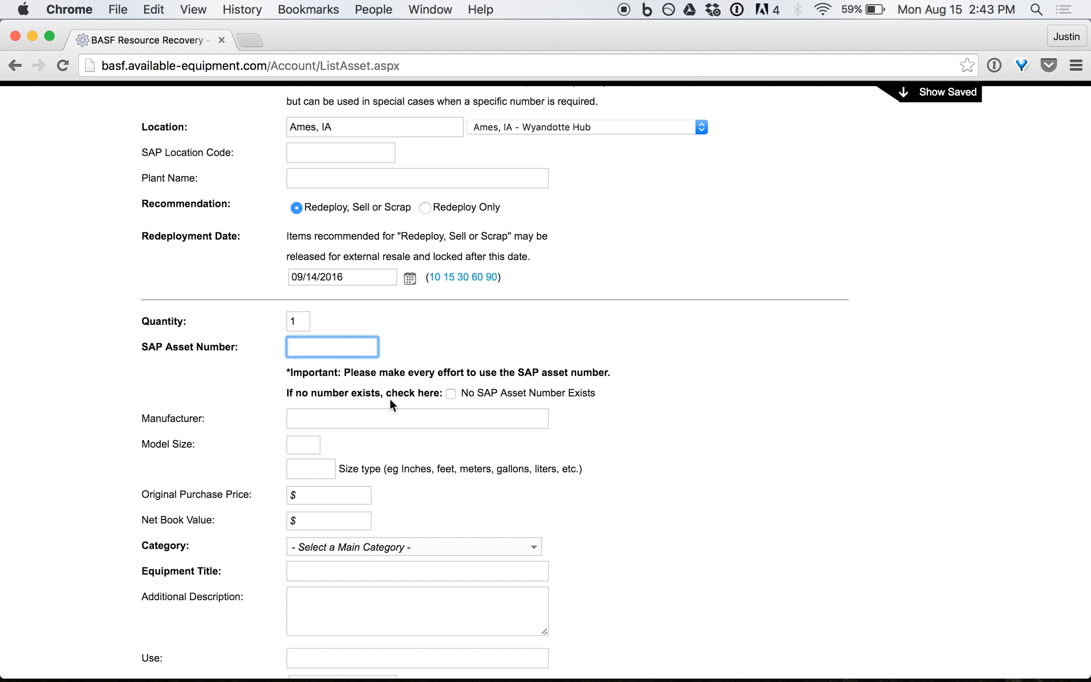
Tick No SAP Asset Number Exists so the asset number reads n/a, leaving manufacturer and price fields blank.
click(451, 393)
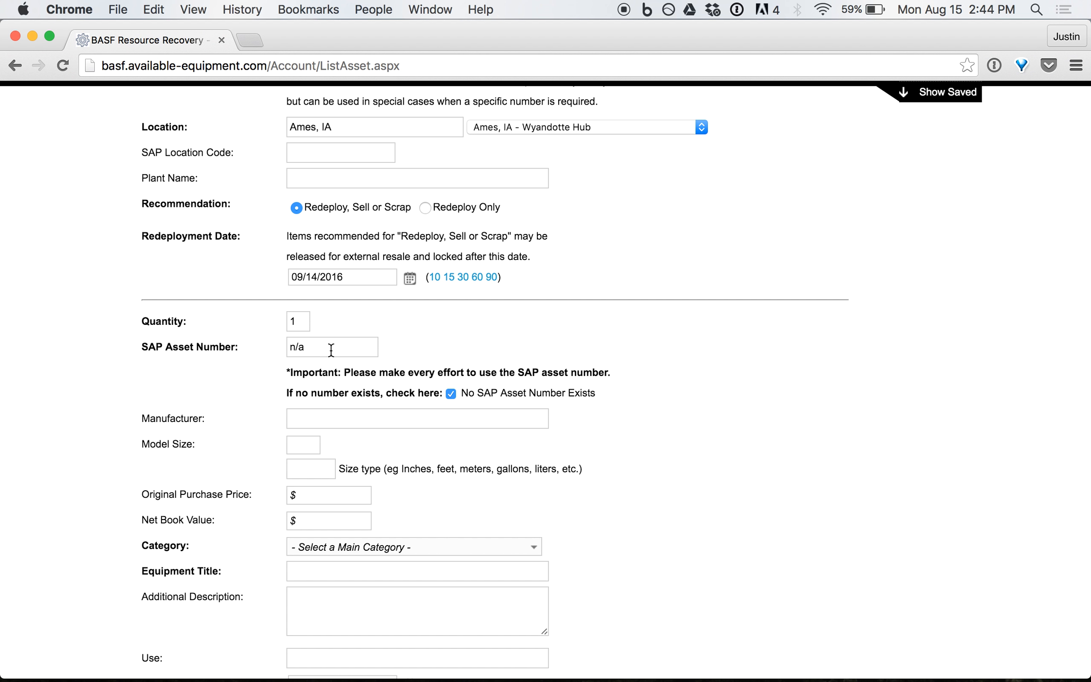
click(357, 418)
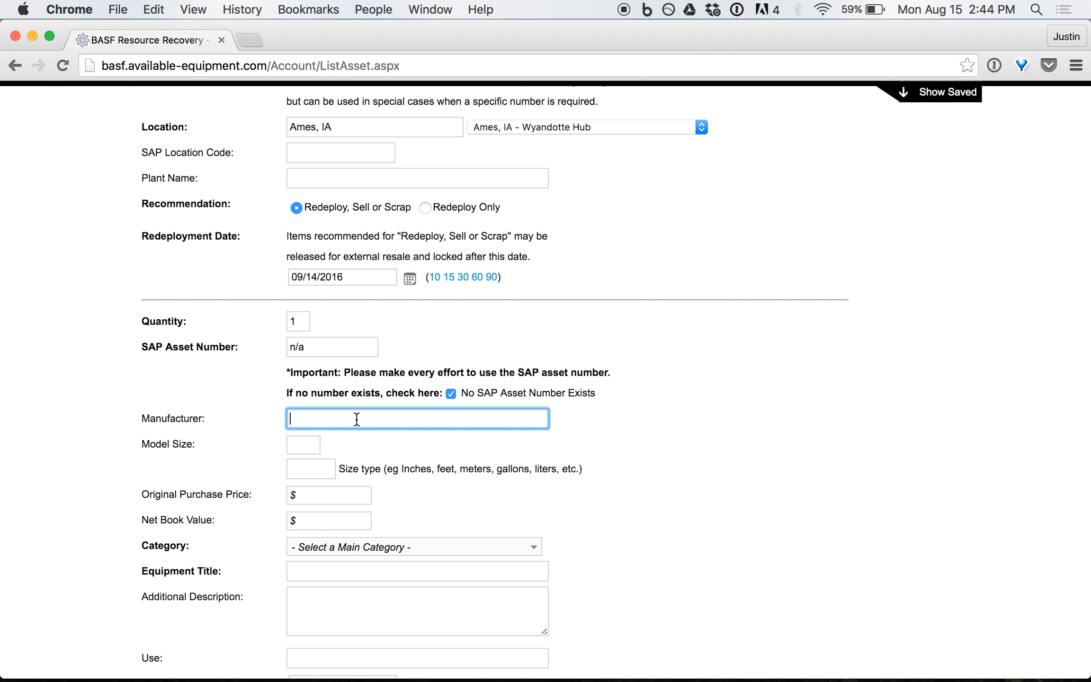
click(301, 446)
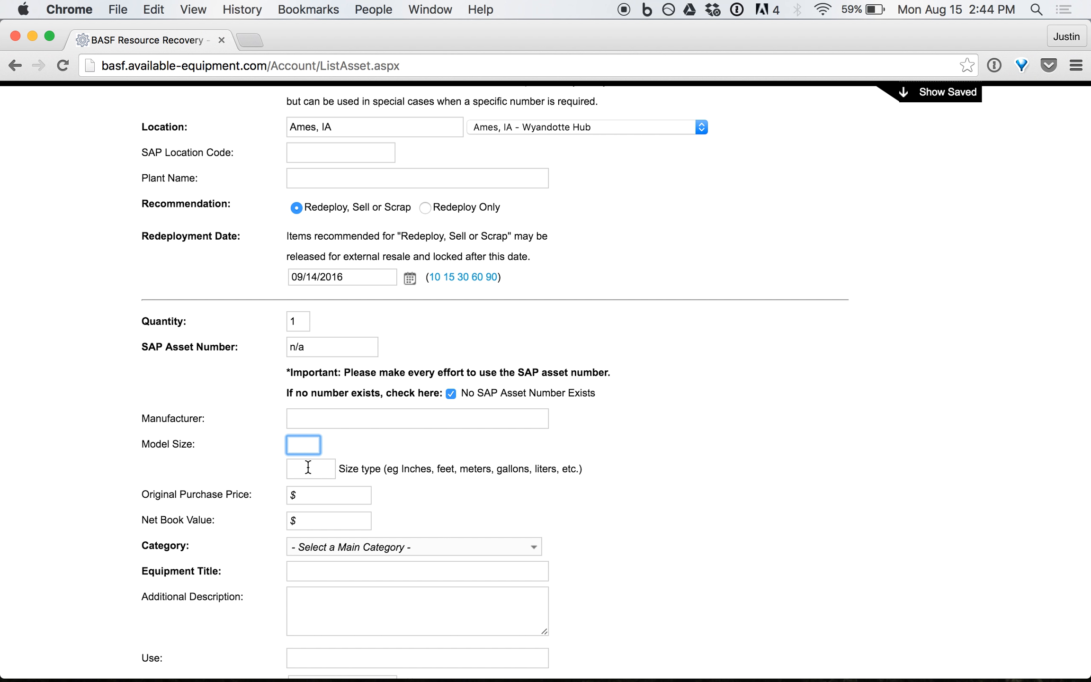
click(309, 469)
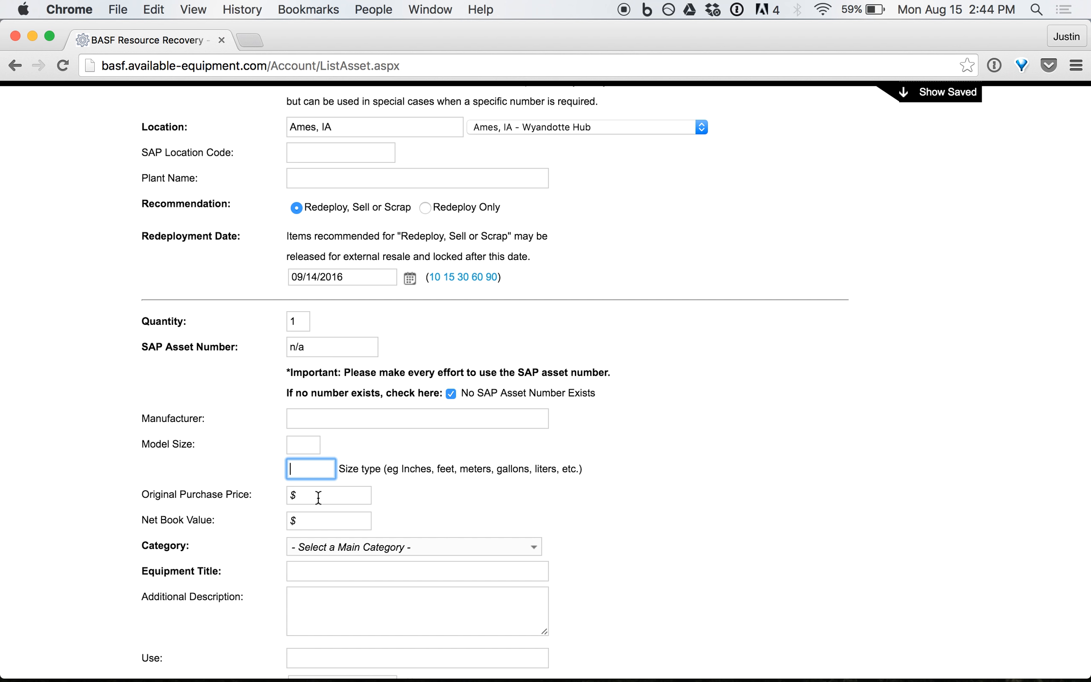
click(318, 498)
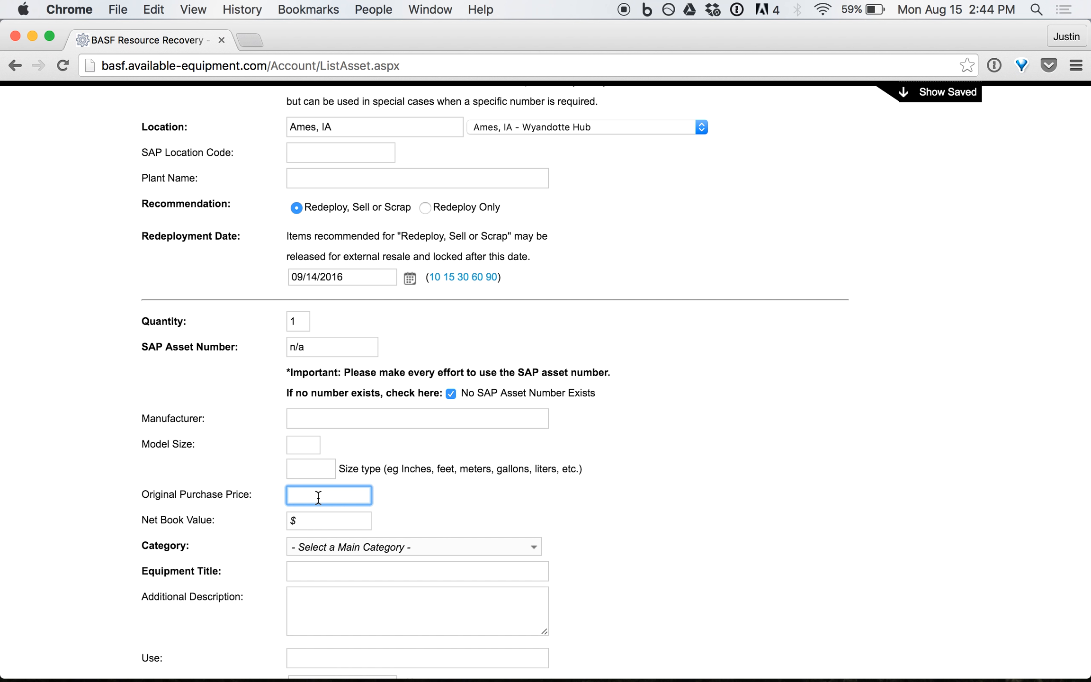
click(311, 521)
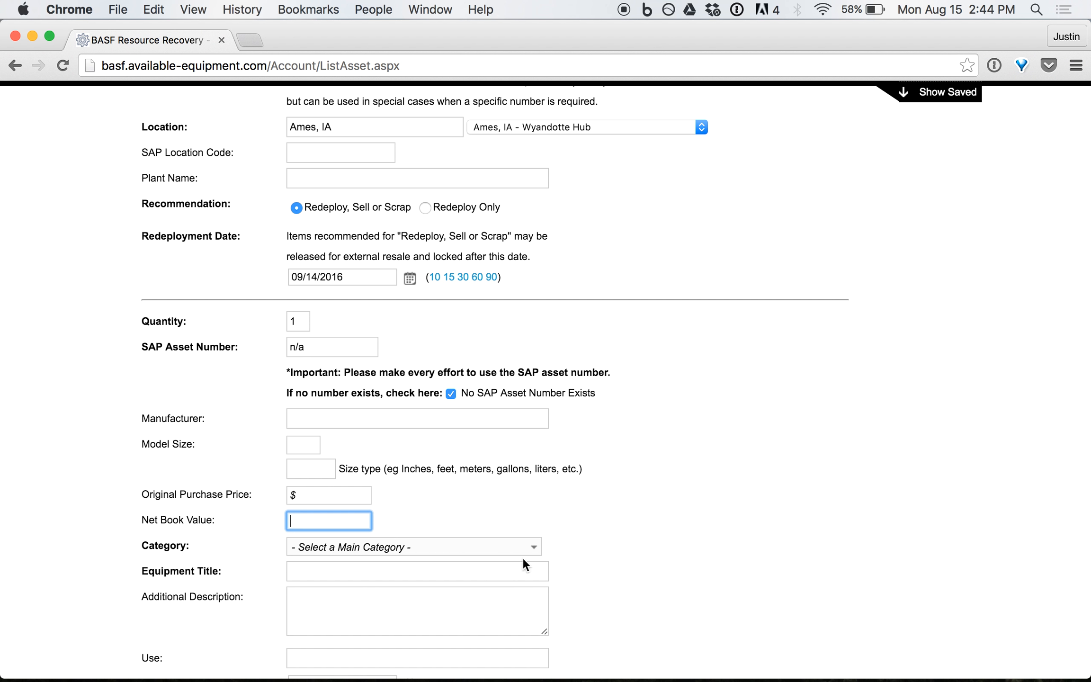
click(536, 547)
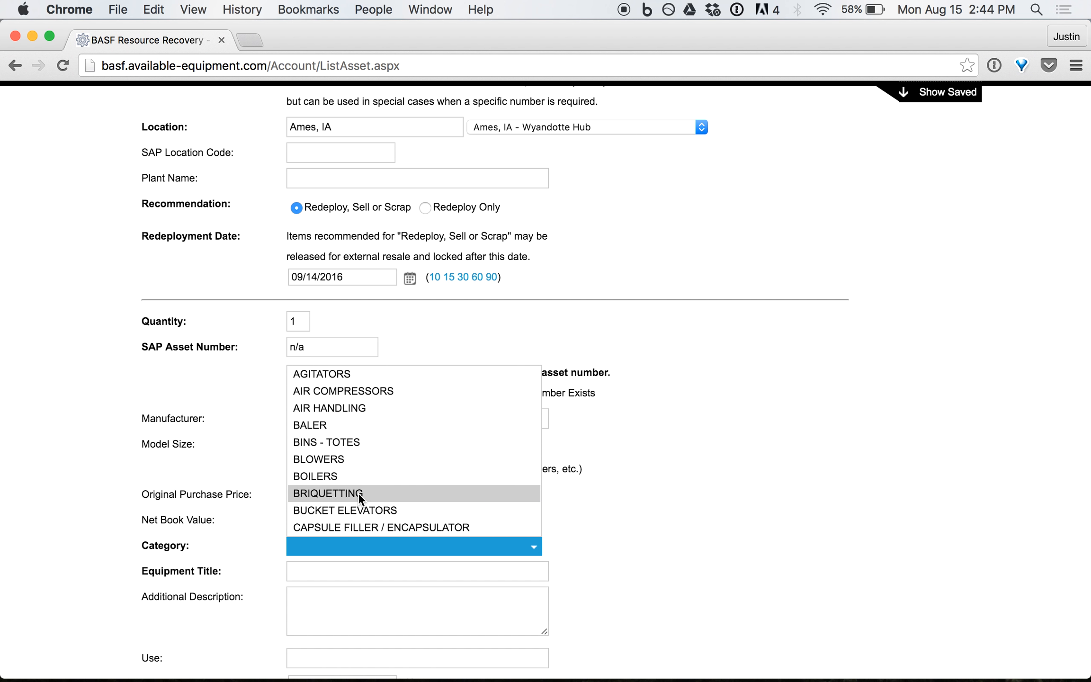
Try BINS - TOTES and then CLASSIFIERS as the equipment category.
click(332, 444)
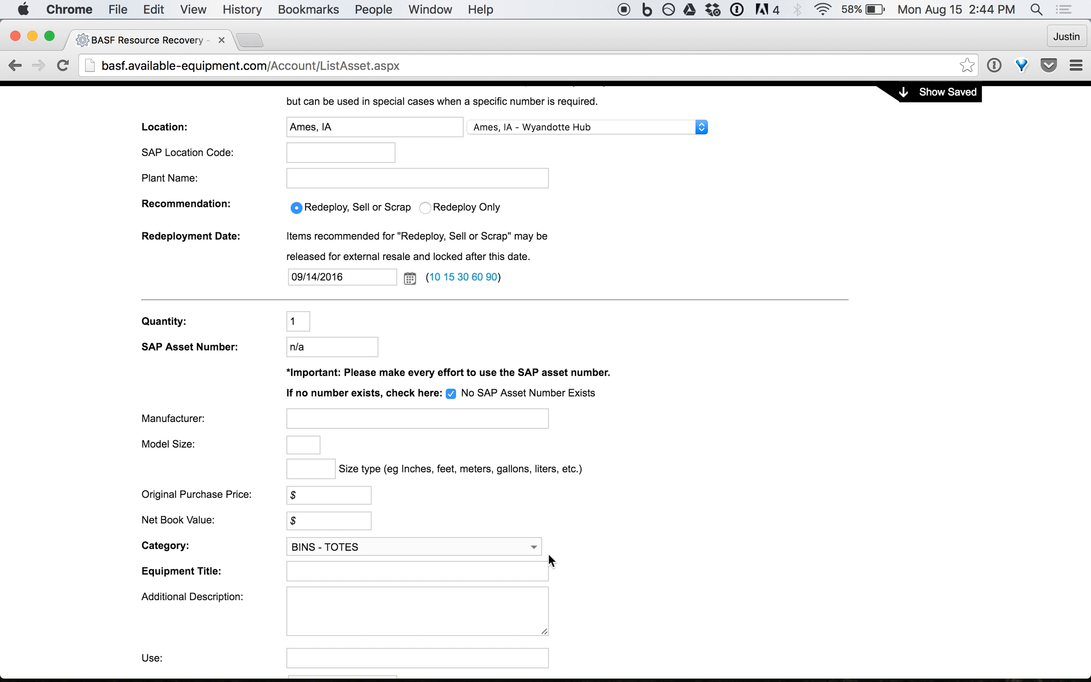
click(534, 548)
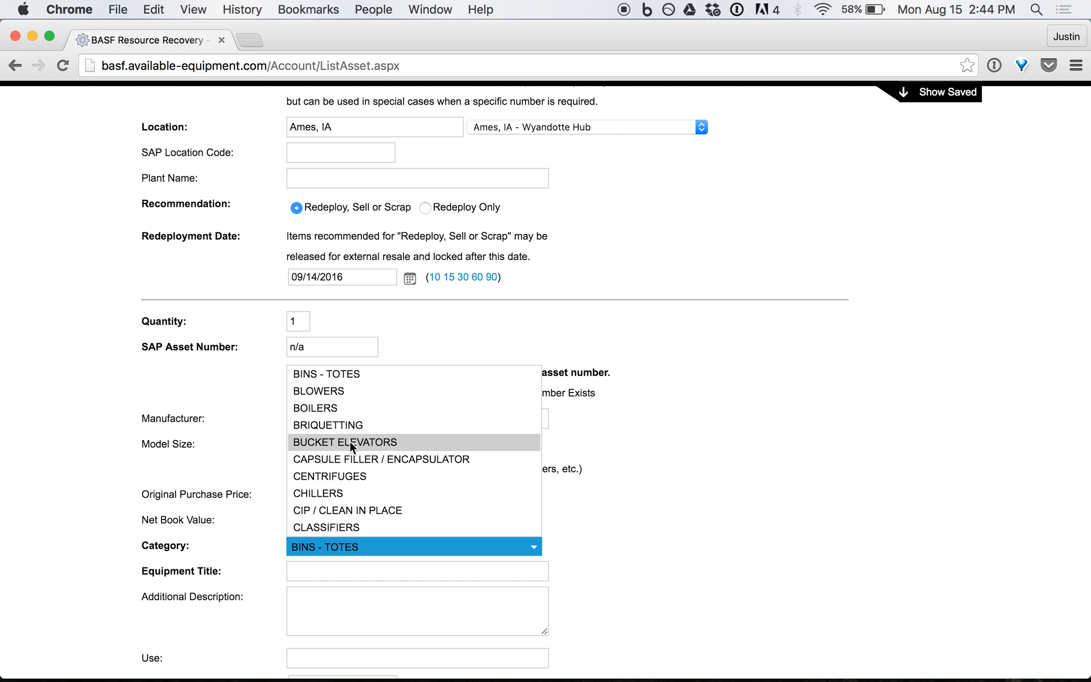
click(349, 526)
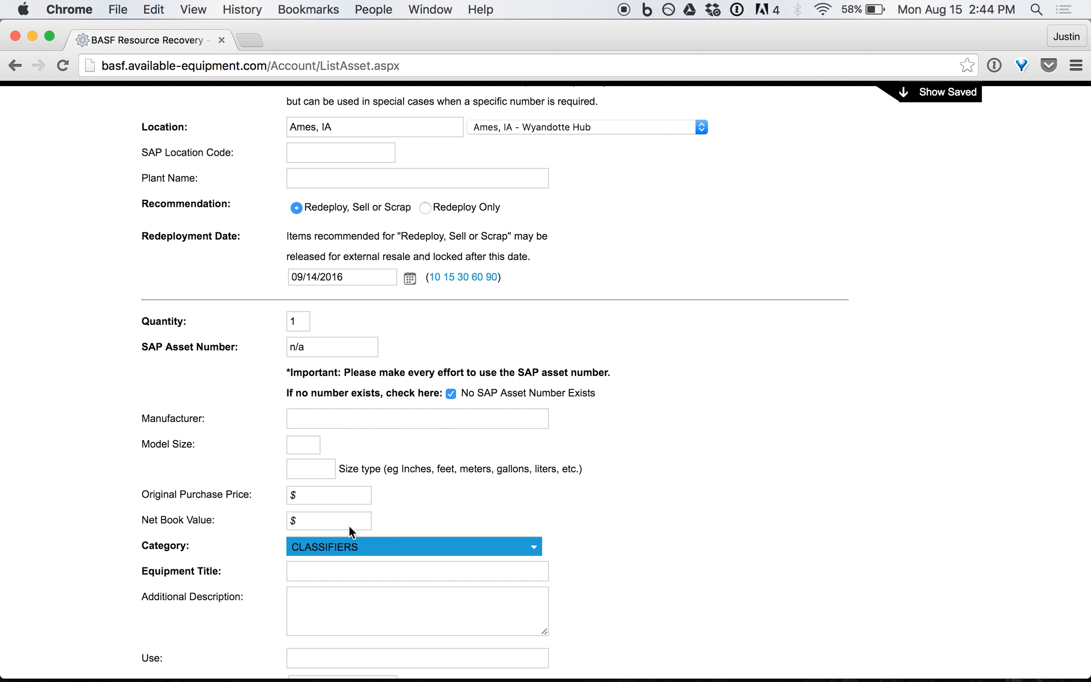
Browse the category list and settle on MISCELLANEOUS as the category.
click(536, 545)
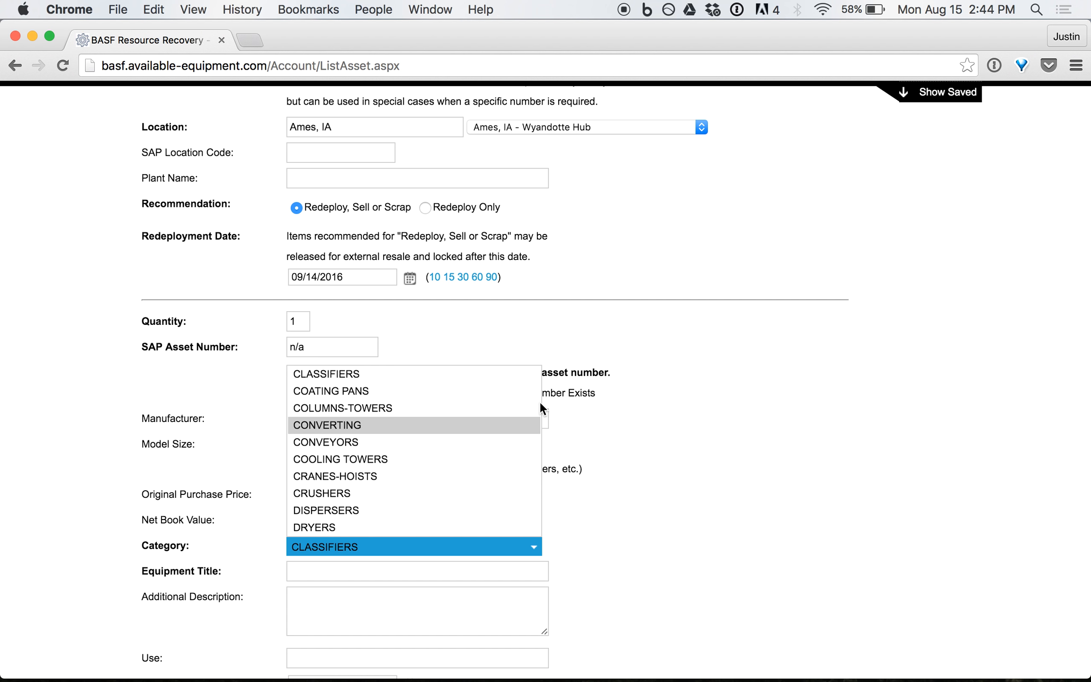
key(Down)
key(Down)
key(Down)
key(Down)
key(Down)
key(Down)
key(Down)
key(Down)
key(Down)
key(Down)
key(Down)
key(Down)
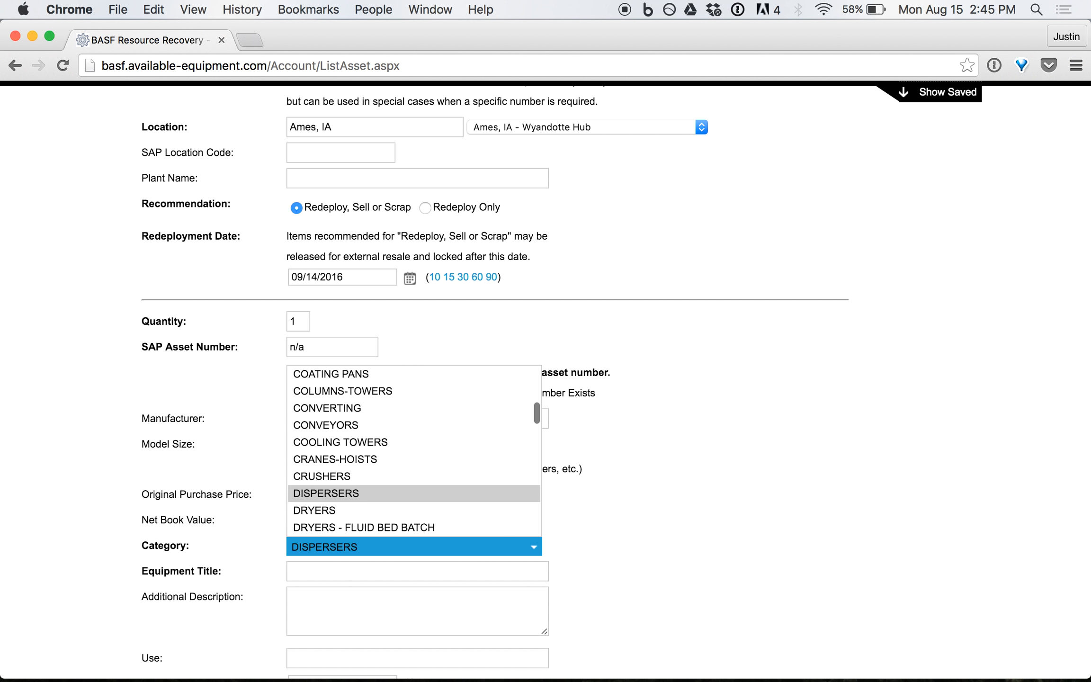
key(Down)
key(Down)
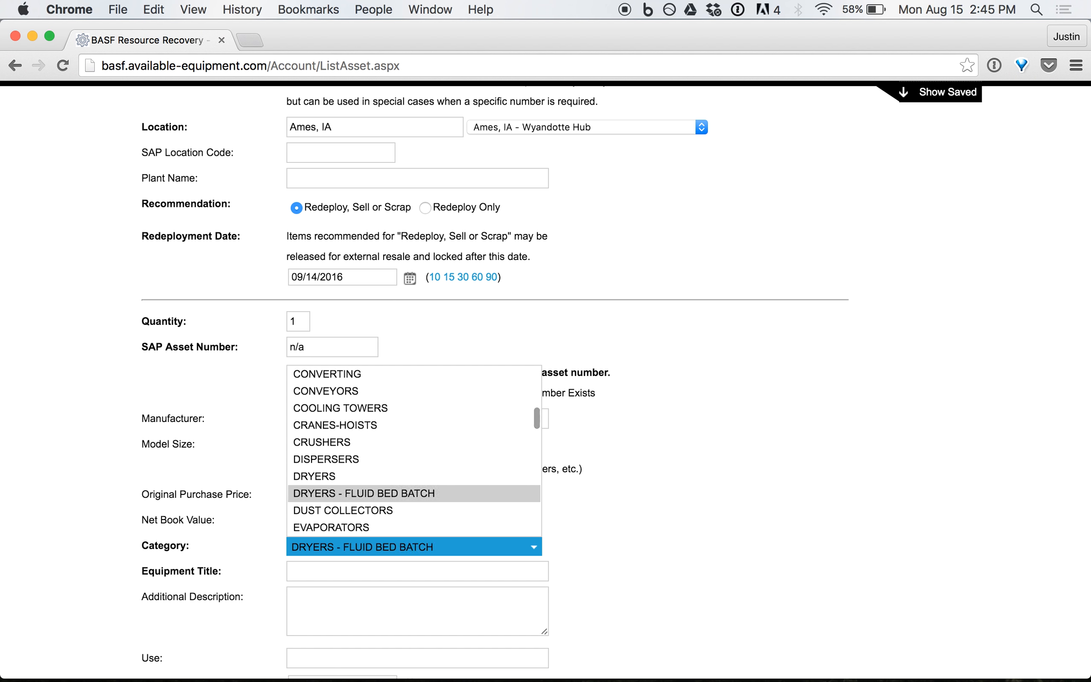
key(Up)
key(Up)
key(Up)
key(Down)
key(Down)
key(Down)
key(Down)
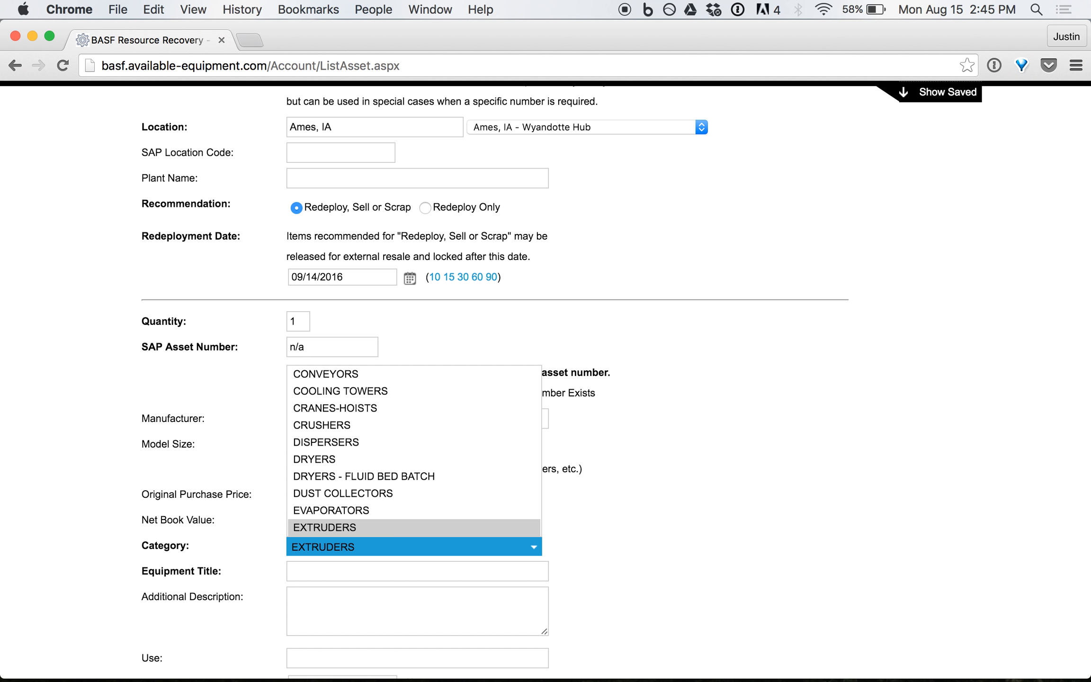
key(Down)
key(Down)
key(Down)
key(Down)
key(Down)
key(Down)
key(Up)
key(Up)
key(Up)
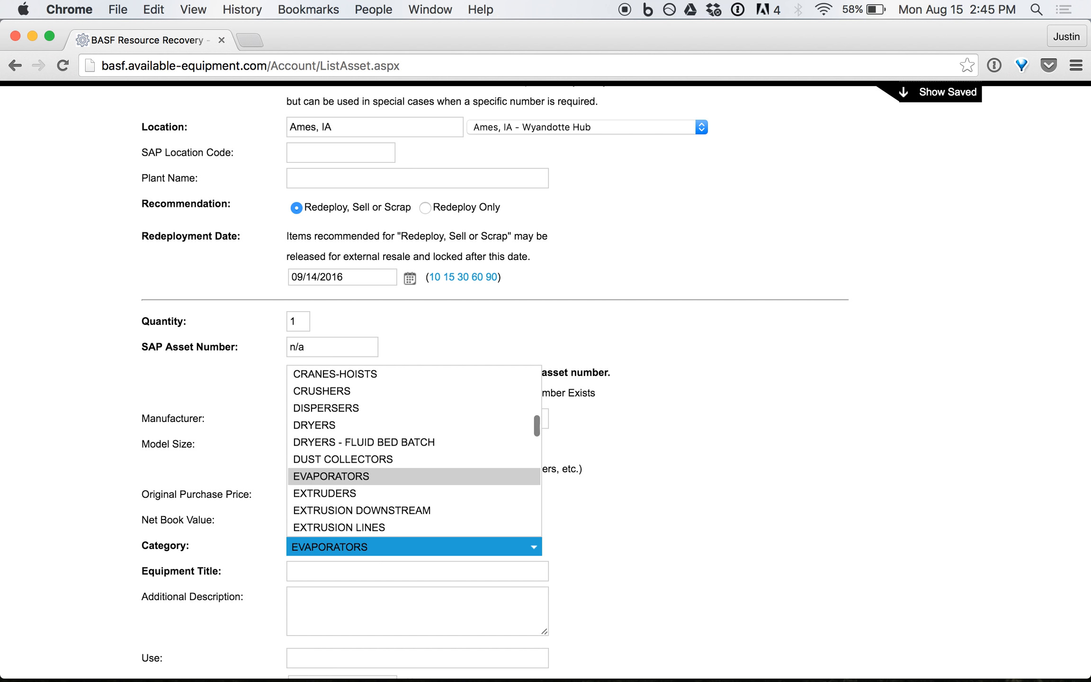
key(Down)
key(Down)
key(Down)
key(Down)
key(Down)
key(Down)
key(Down)
key(Down)
key(Down)
key(Down)
key(Down)
key(Down)
key(Down)
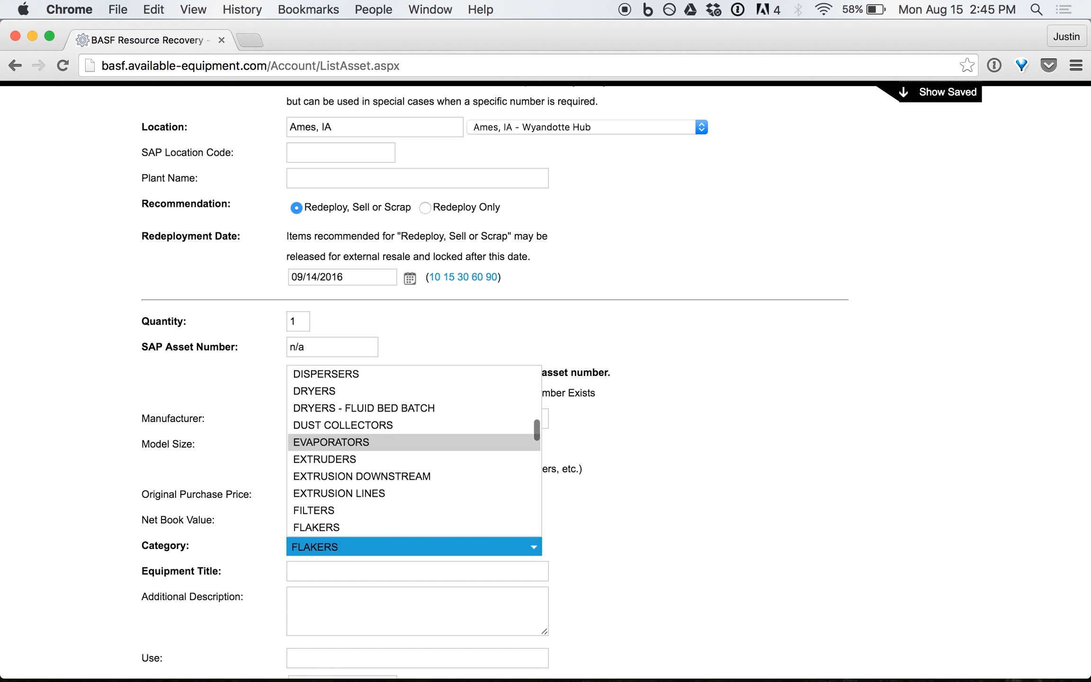
key(Down)
key(Down)
key(Down)
key(Up)
key(Up)
key(Up)
key(Up)
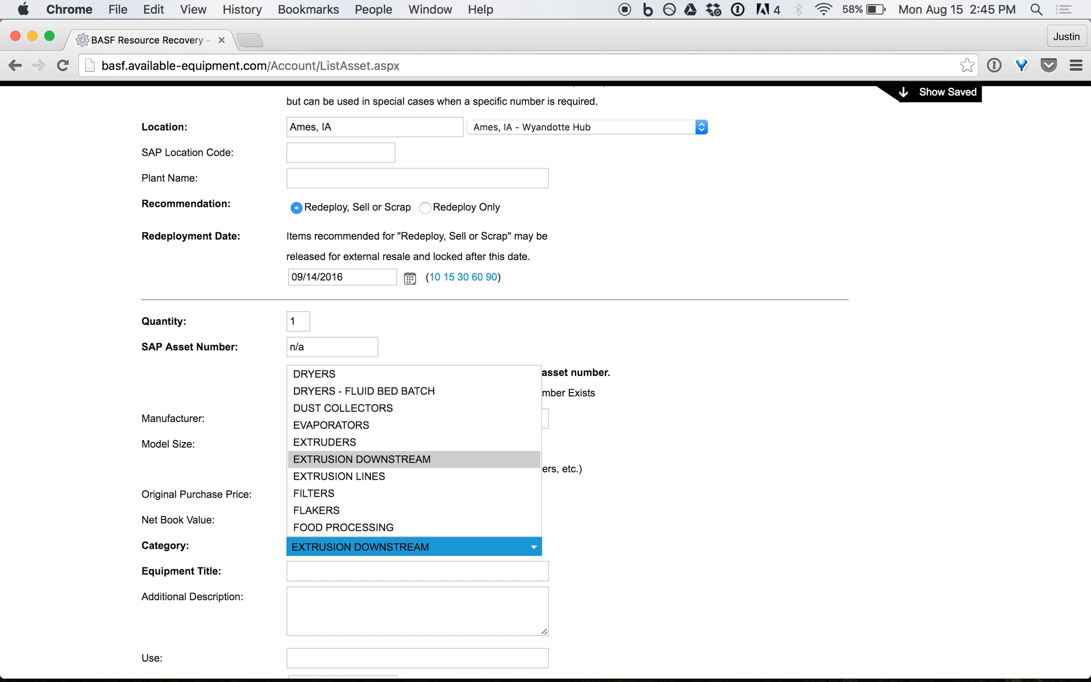
key(Down)
key(Down)
key(Down)
key(Down)
key(Down)
key(Up)
key(Up)
key(Up)
key(Down)
key(Down)
key(Down)
key(Down)
key(Up)
key(Up)
key(Up)
key(Up)
key(Down)
key(Down)
key(Down)
key(Down)
key(Down)
key(Up)
key(Up)
key(Up)
key(Up)
key(Up)
key(Down)
key(Down)
key(Down)
key(Down)
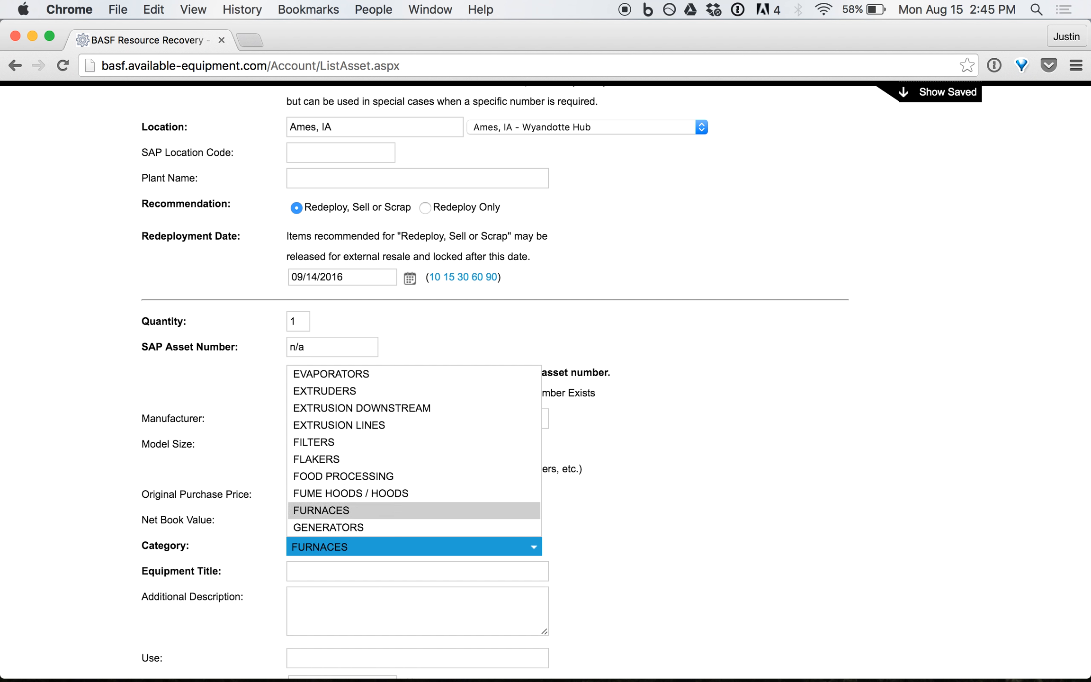
key(Down)
key(Down)
key(Up)
key(Up)
key(Up)
key(Up)
key(Down)
key(Down)
key(Down)
key(Down)
key(Down)
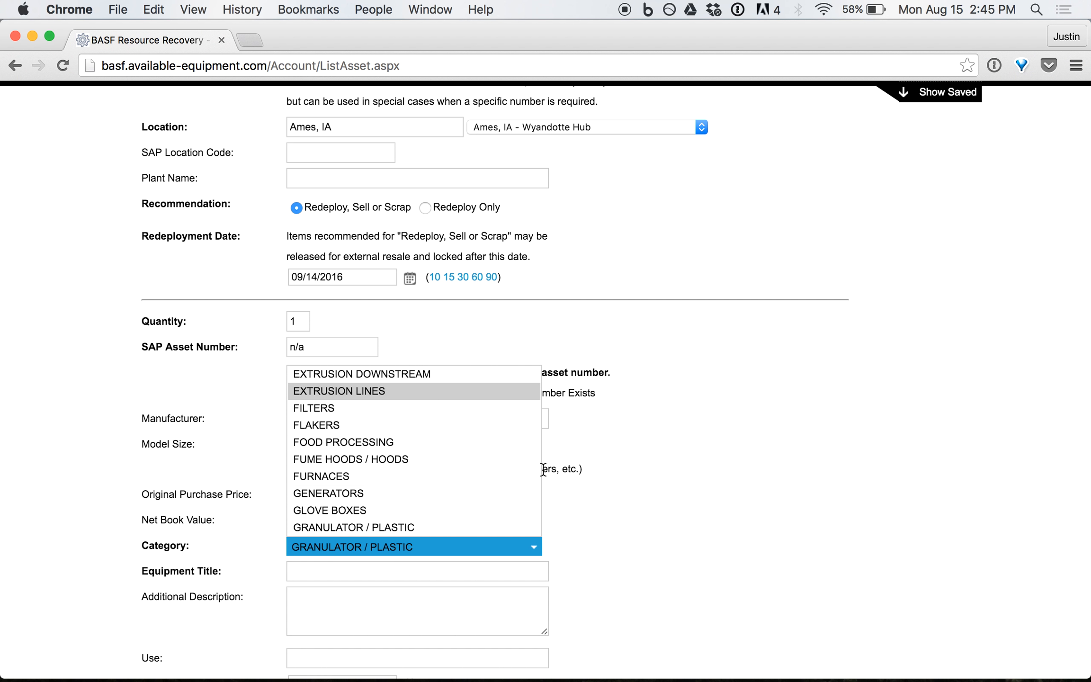
key(Down)
key(Down)
key(Down)
key(Down)
key(Down)
key(Down)
key(Down)
key(Down)
key(Down)
key(Down)
key(Down)
key(Down)
key(Down)
key(Down)
key(Down)
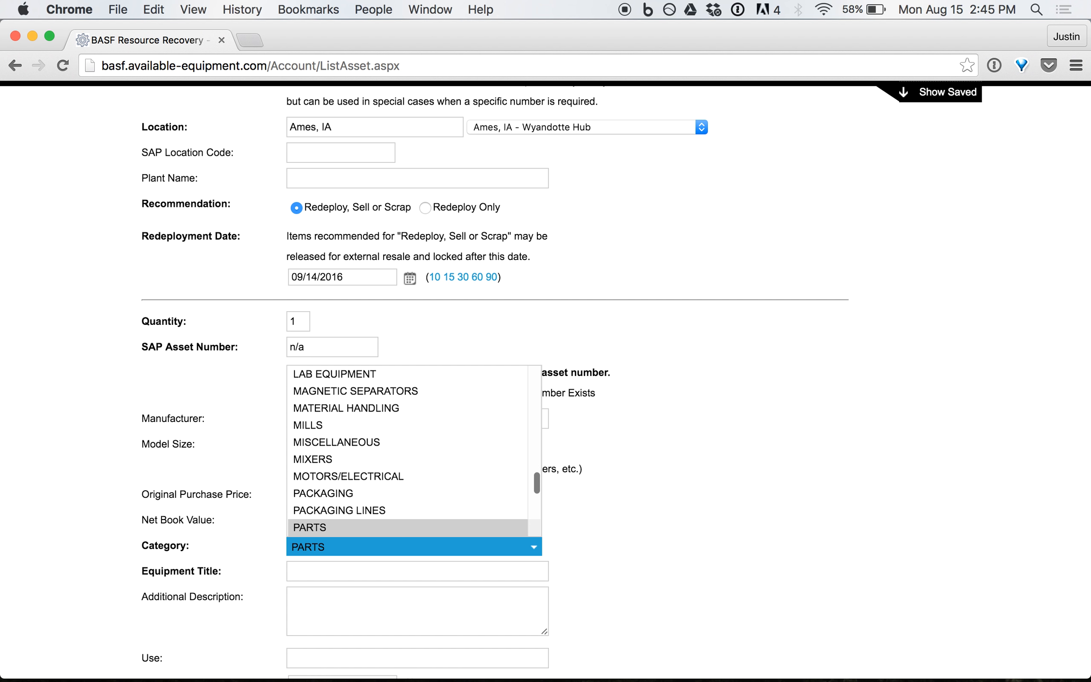
click(367, 441)
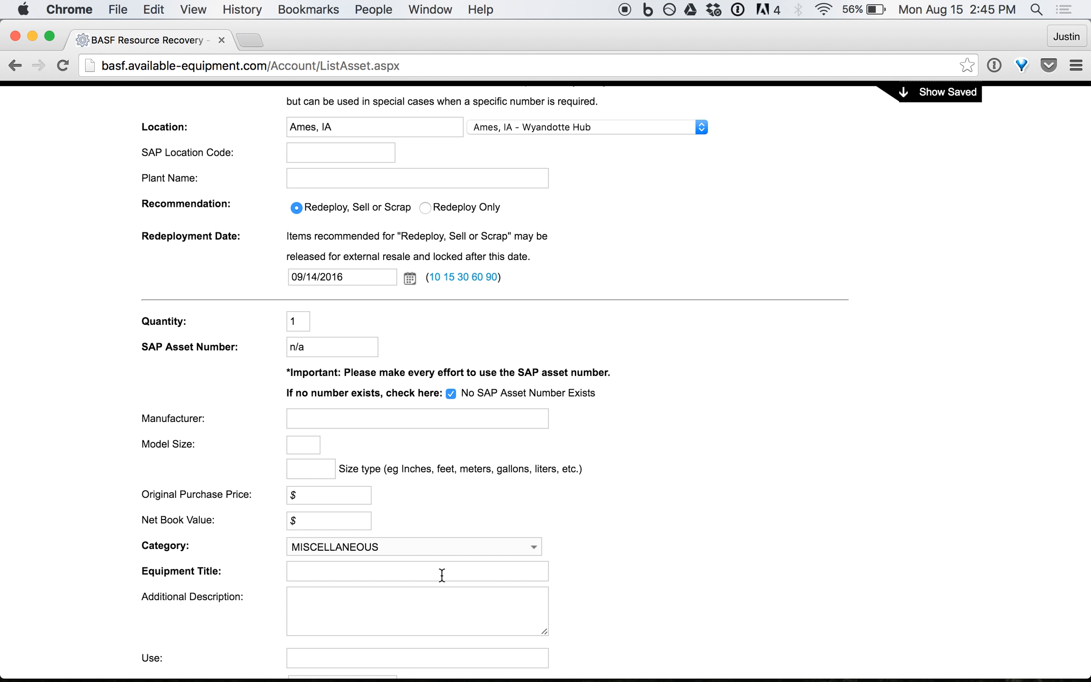
Enter '30 TON GROVE CRANE' as the Equipment Title.
click(406, 572)
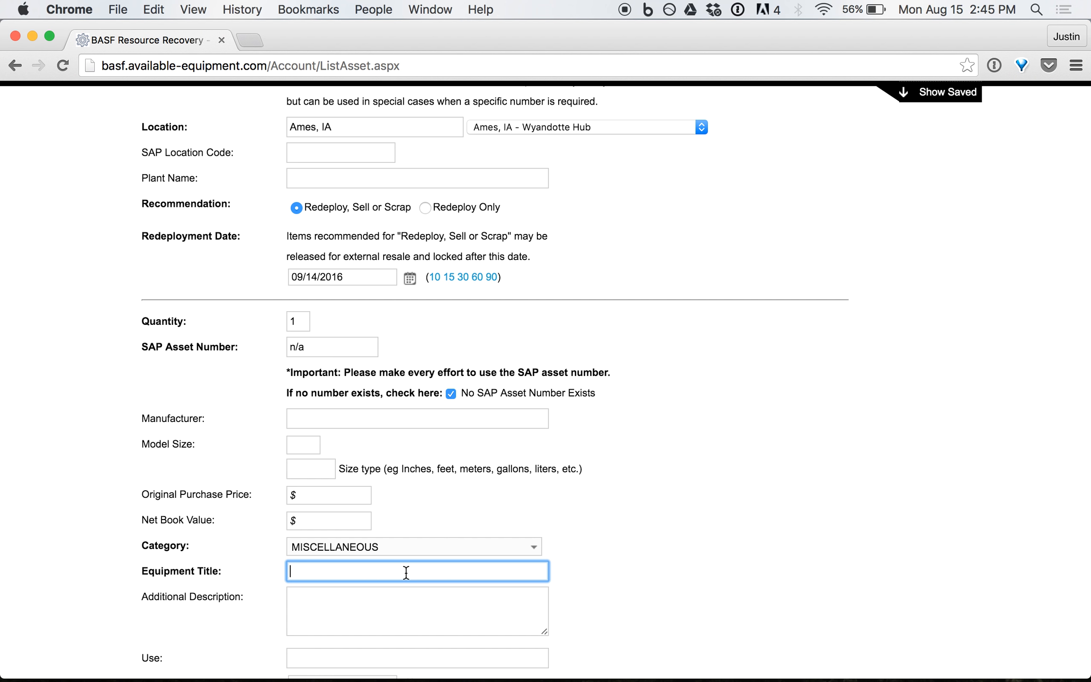
text(30 TON GROVE CRANE)
click(380, 599)
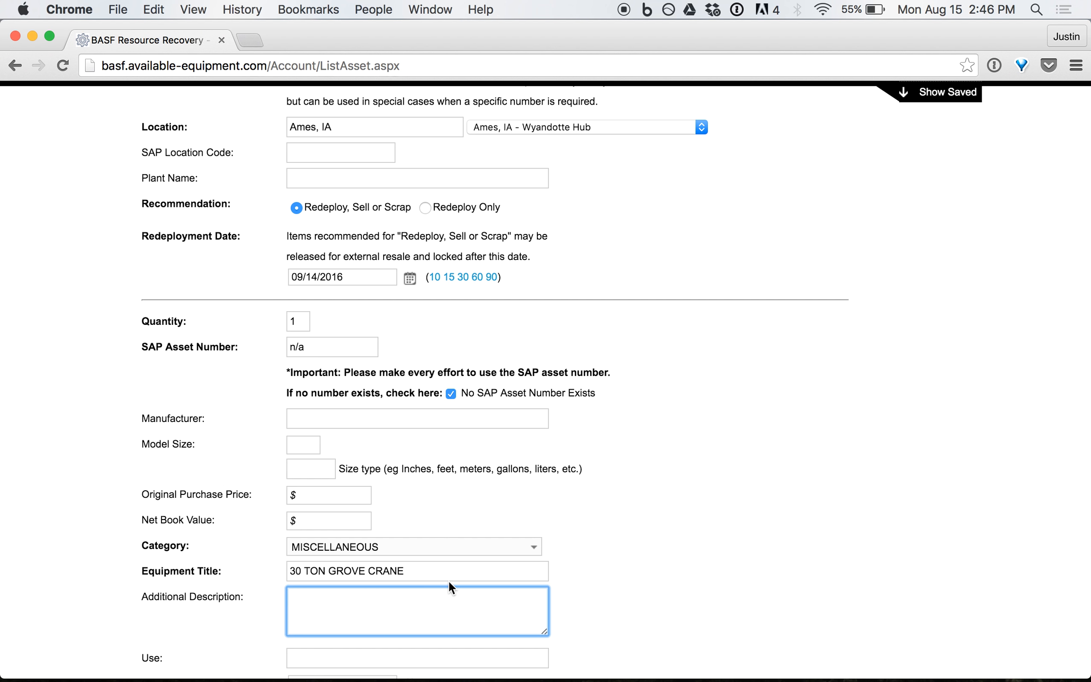
Describe the crane as '2500 hours on the motor, built in 1995, electric, serial number 23456, model 5X665.'.
text(2500 hours on the motor,)
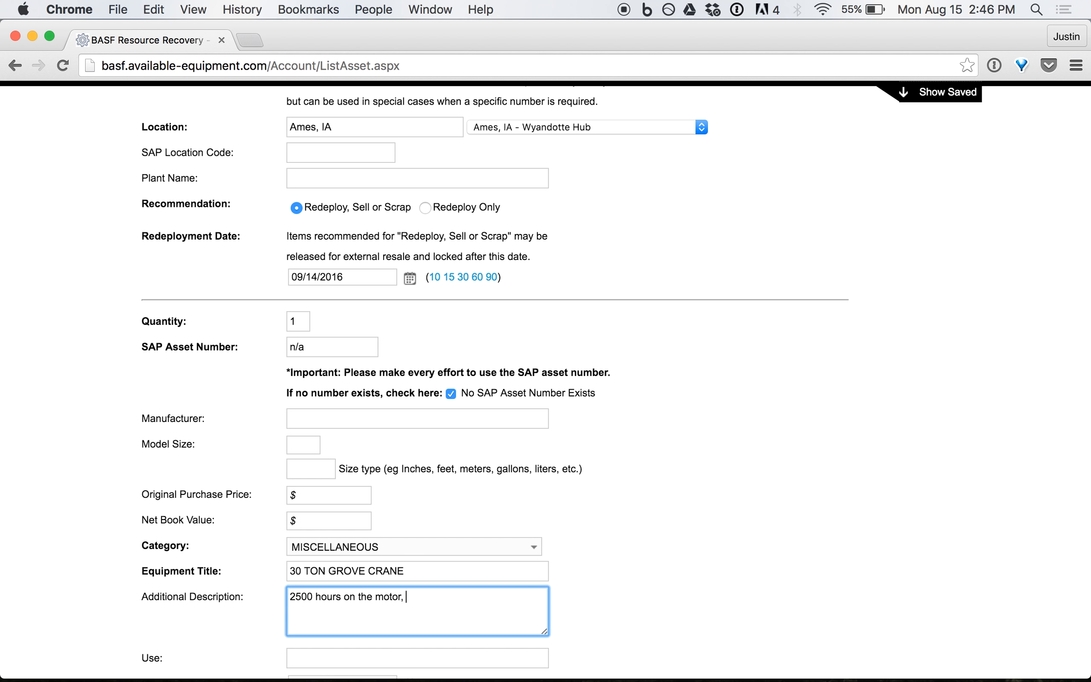
text(built in 1995,)
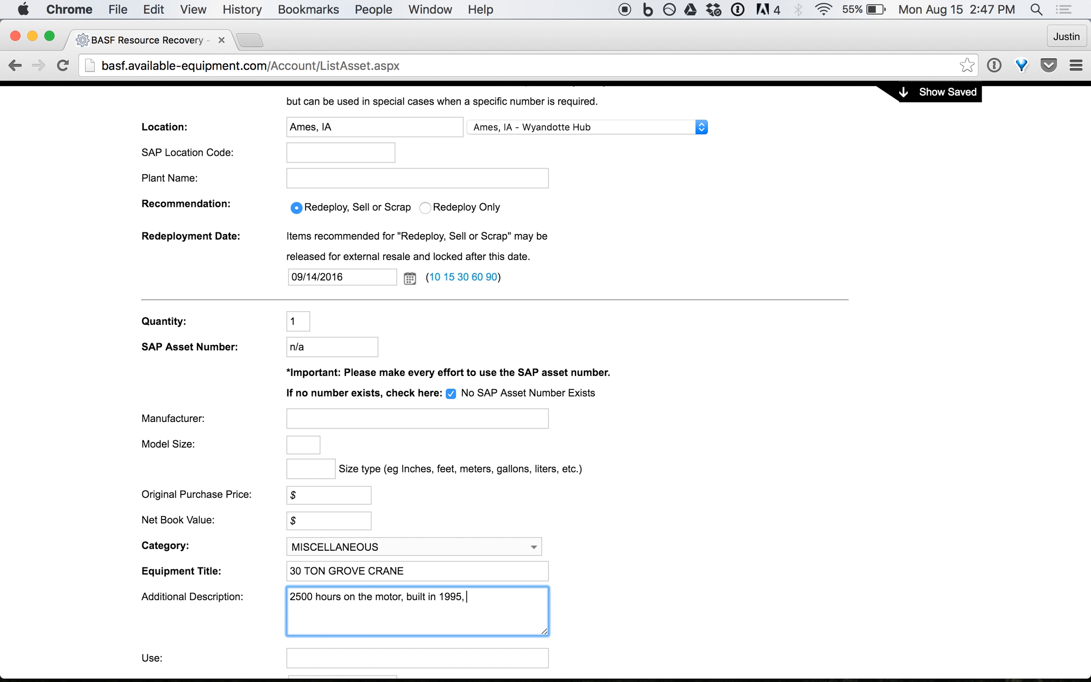
text( electric, serial number 23456, )
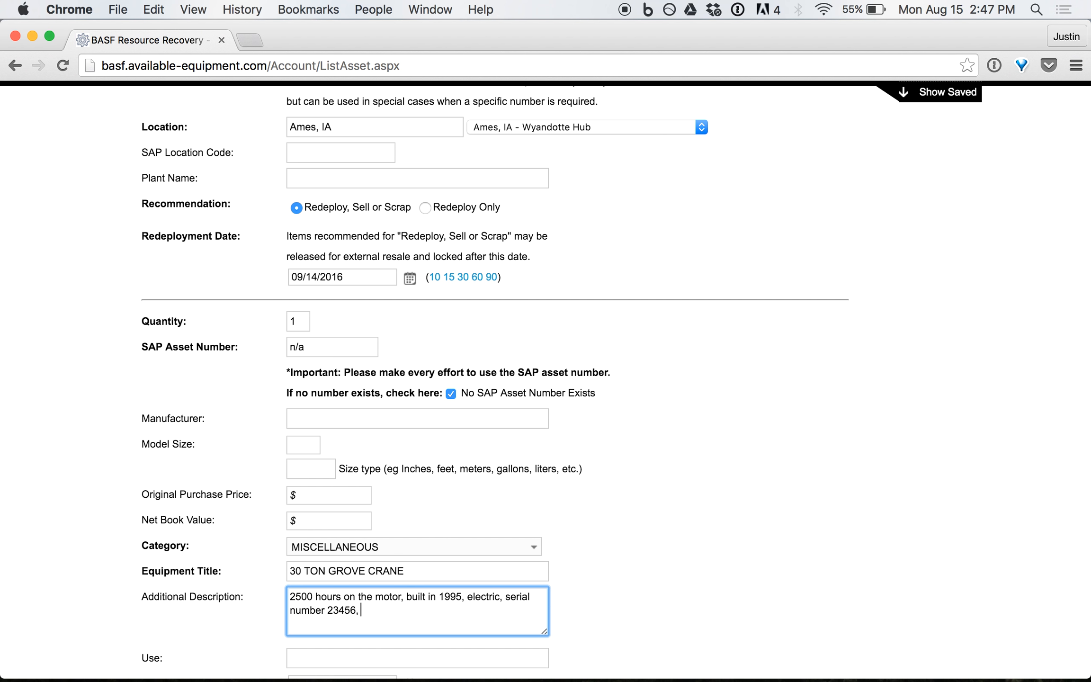
text(model 5X)
text(665.)
click(444, 659)
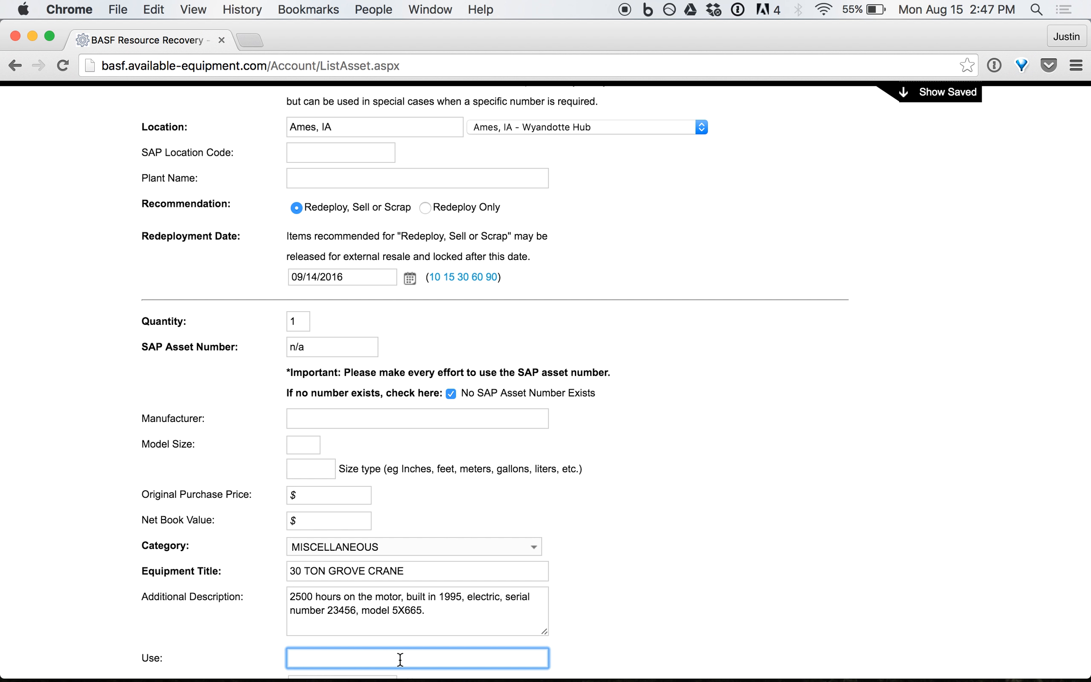
key(Tab)
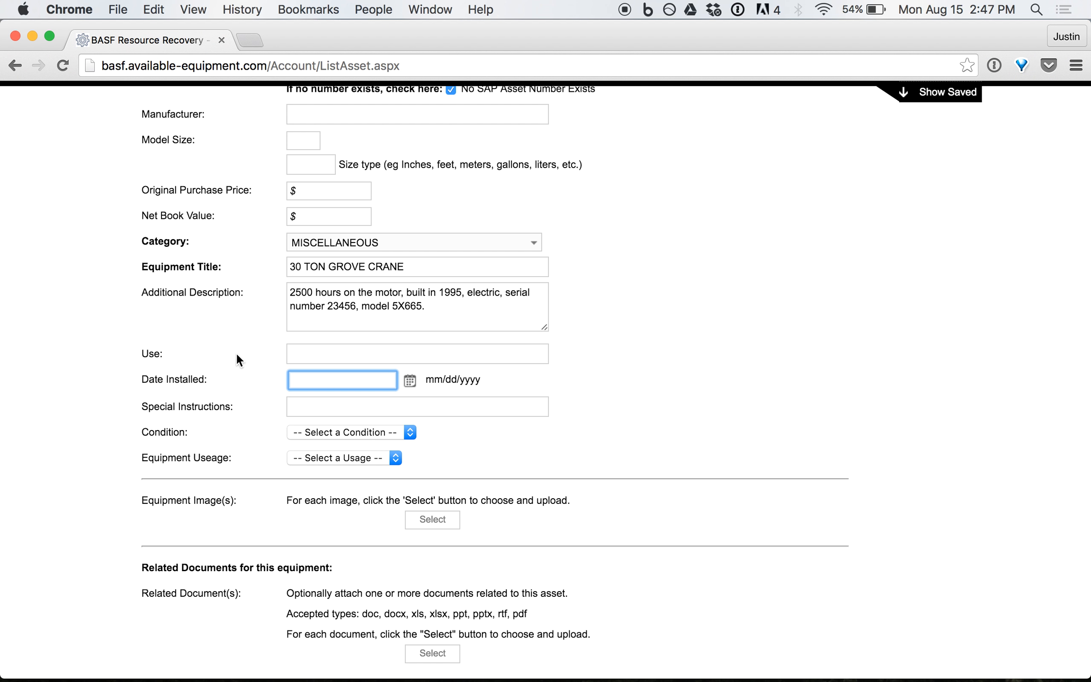
Set Condition to 4 - Used and Equipment Useage to Production.
click(303, 354)
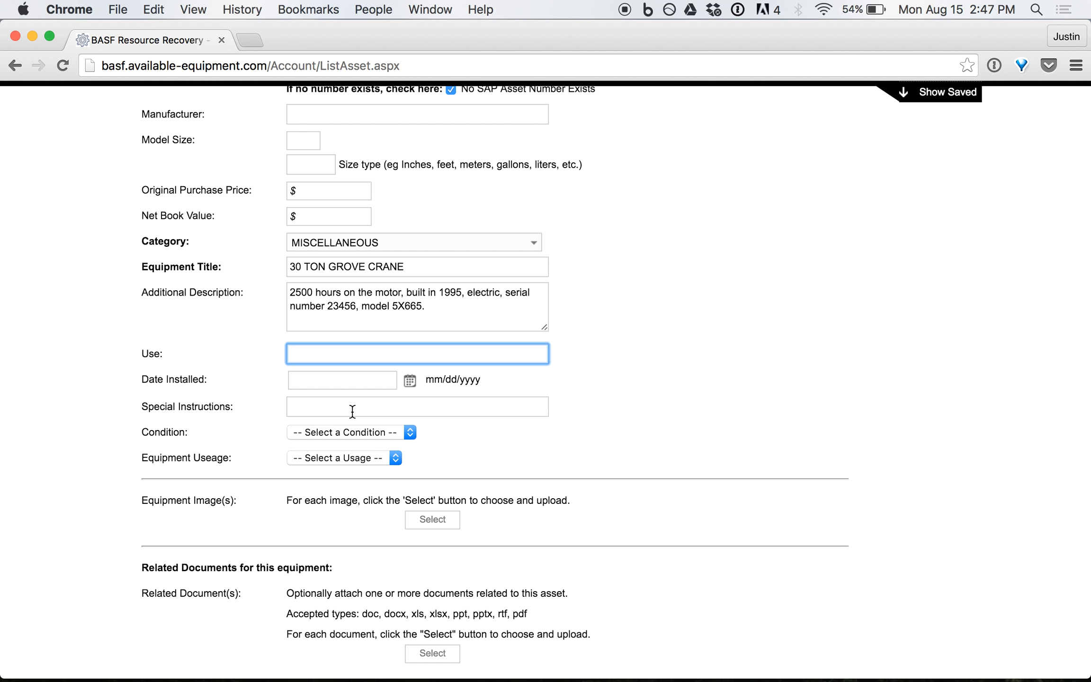
click(410, 432)
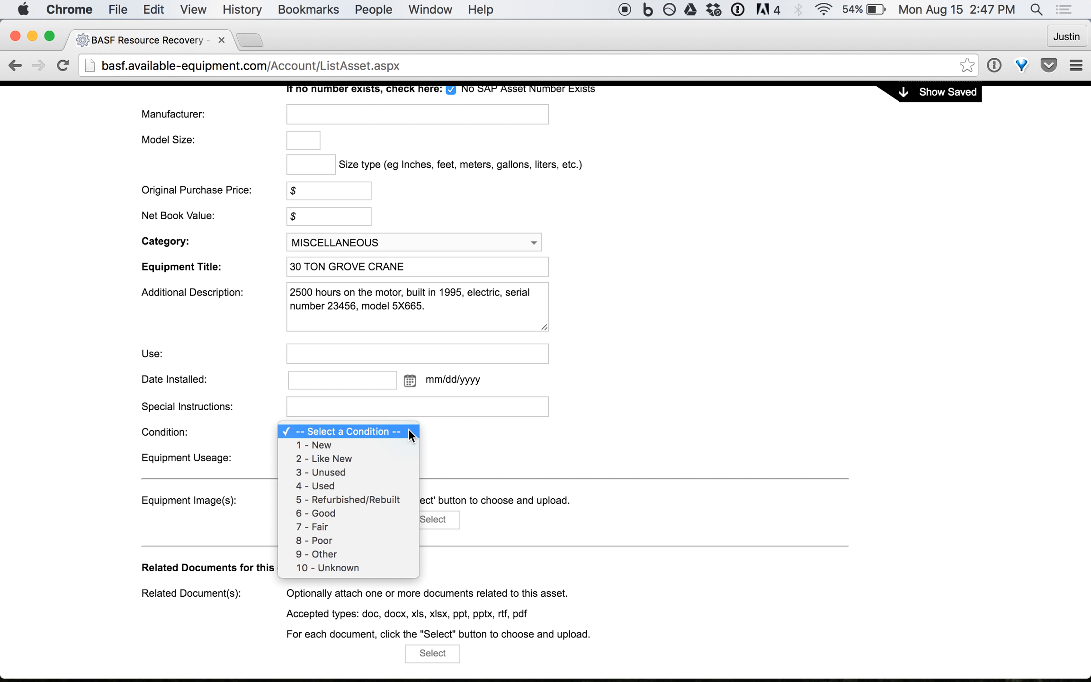
click(335, 487)
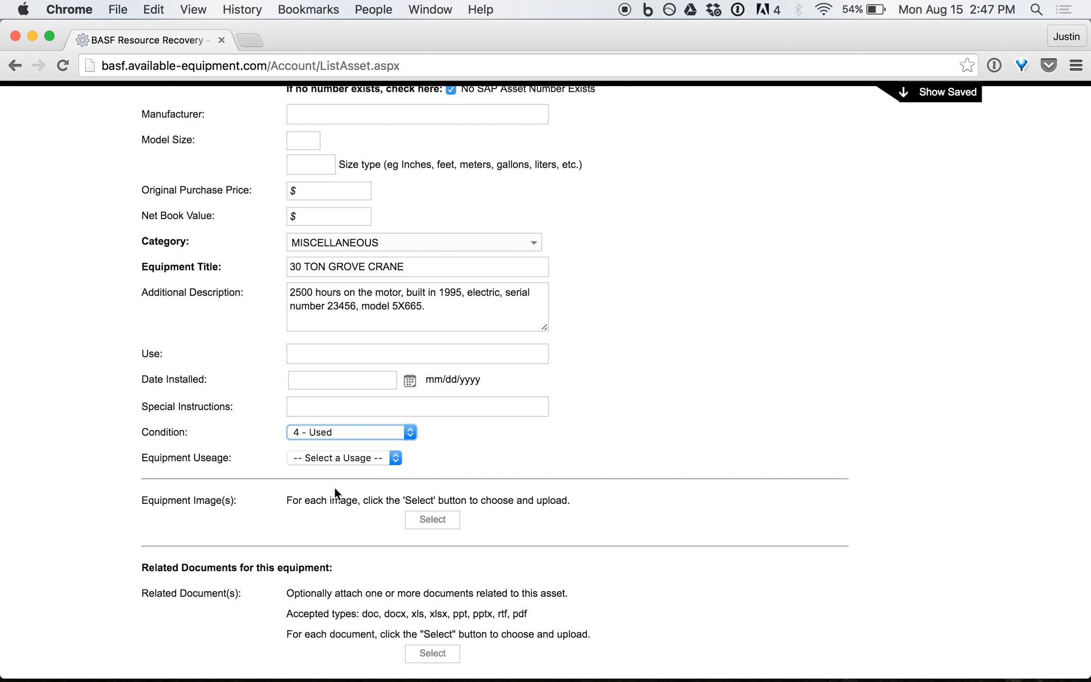
click(393, 459)
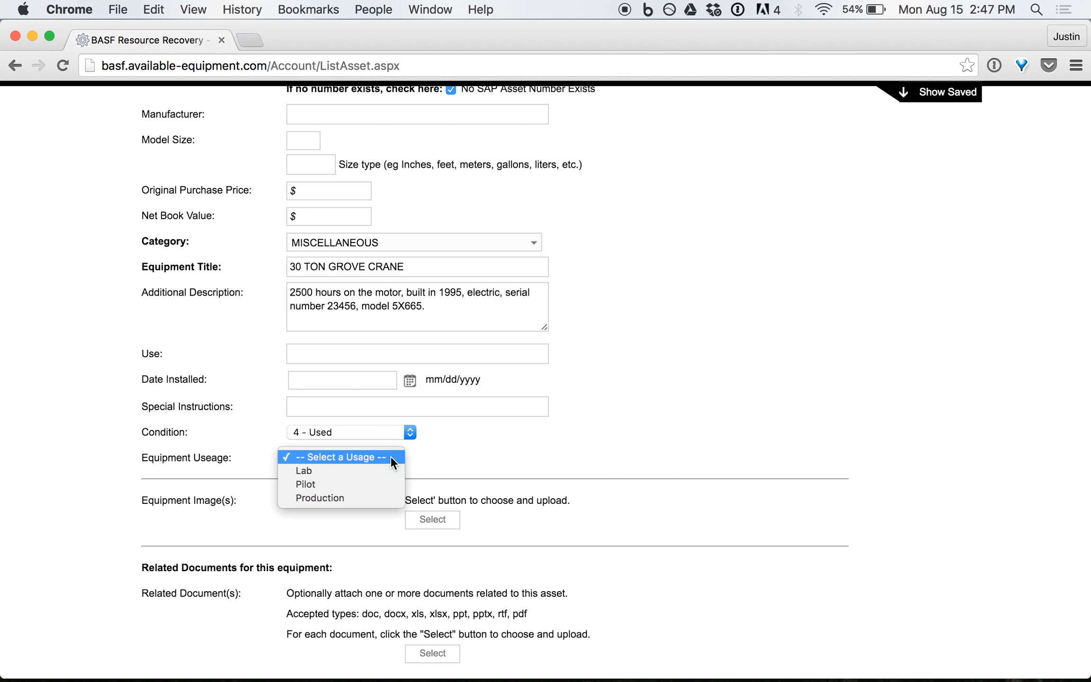
click(323, 497)
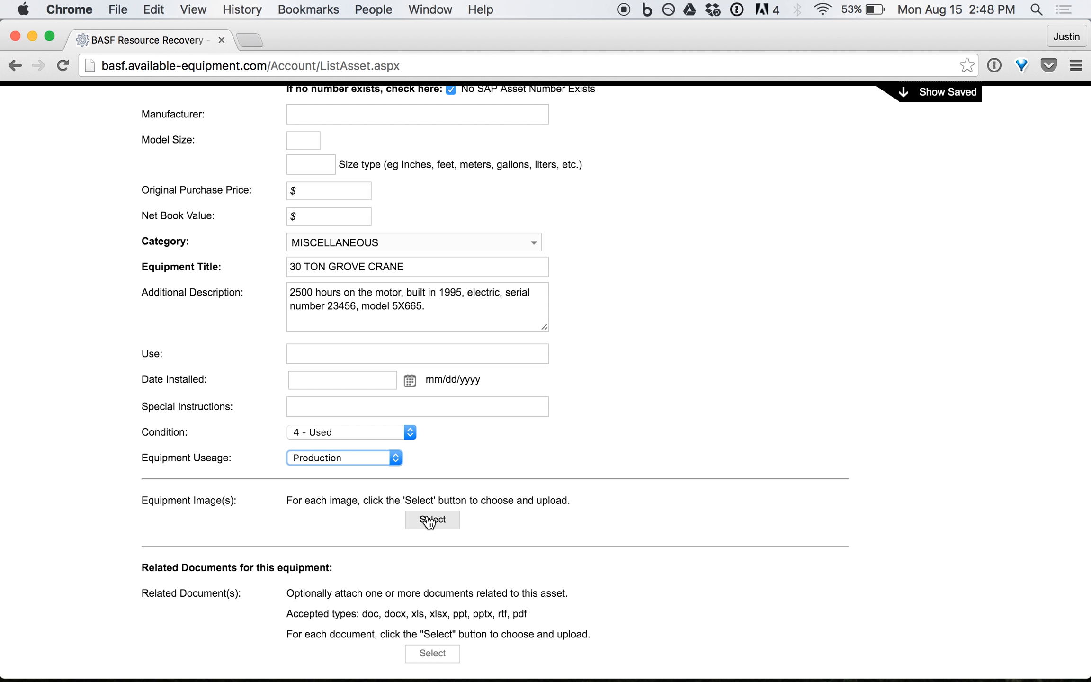
click(442, 302)
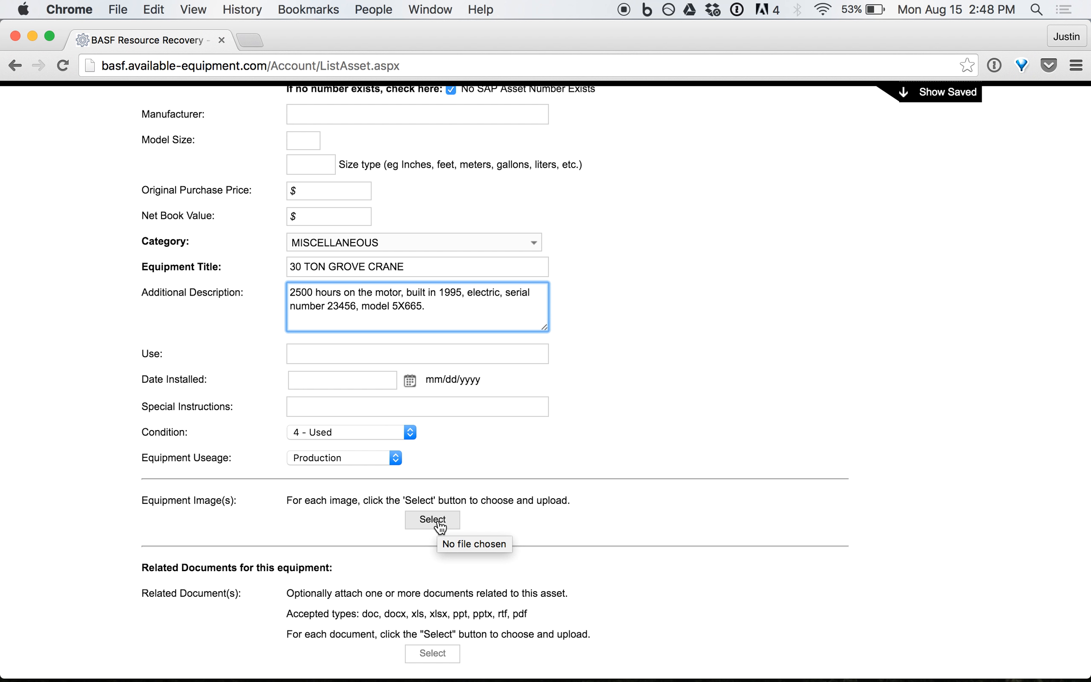
Cancel attaching an equipment image and a related document, then scroll to the Project #, G/L # and Approvals fields.
click(432, 520)
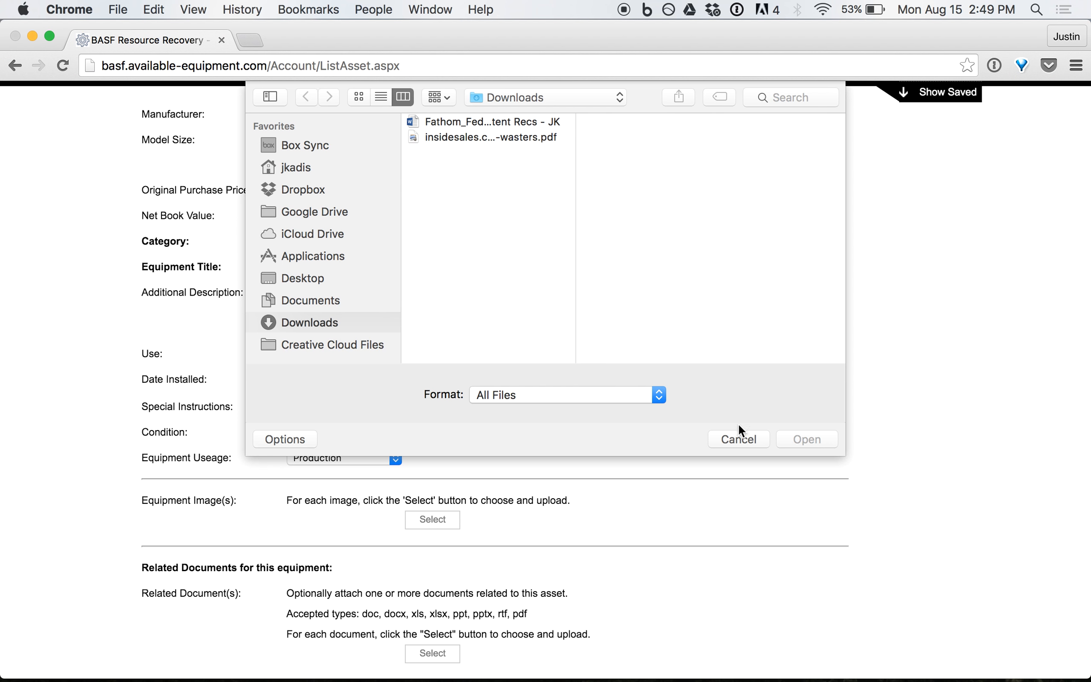
click(740, 439)
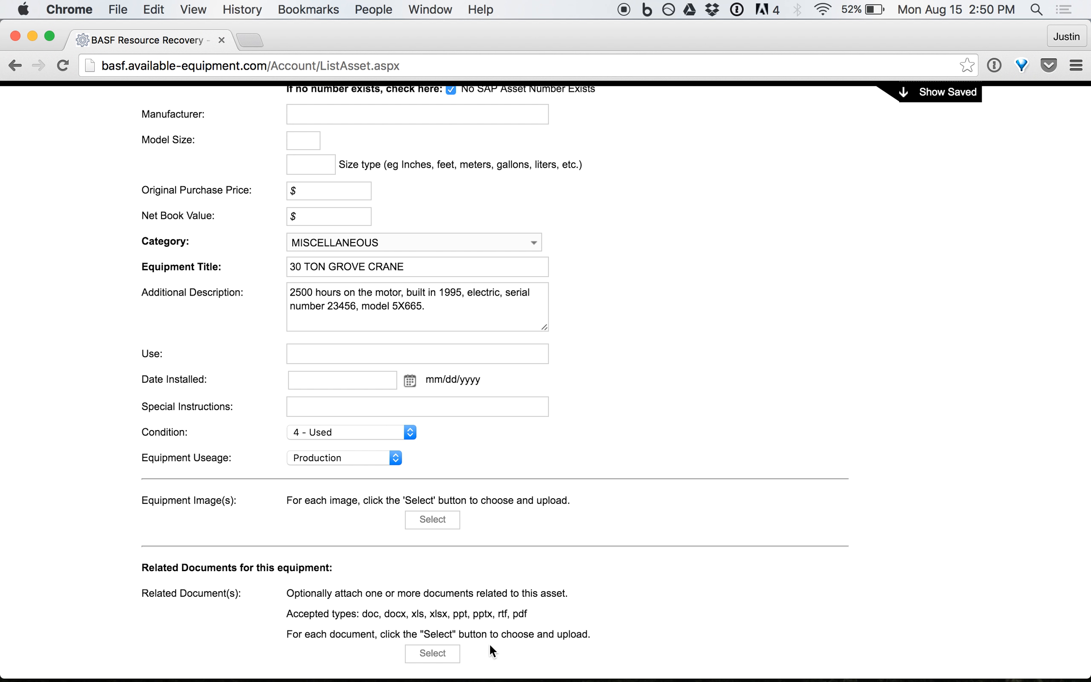
click(429, 659)
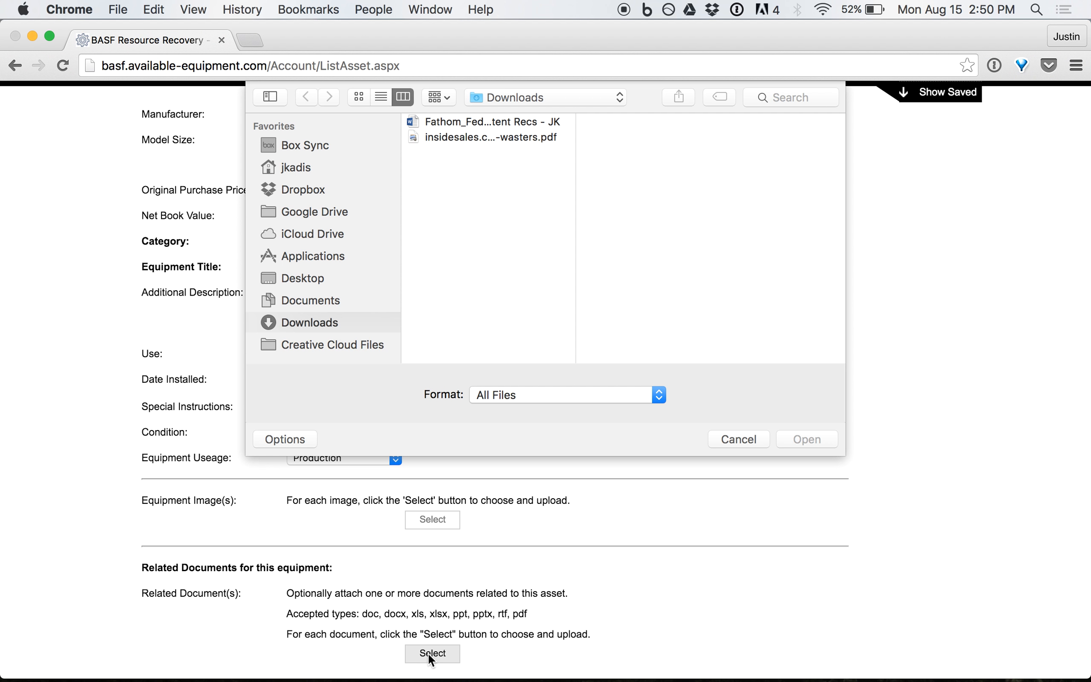
click(748, 441)
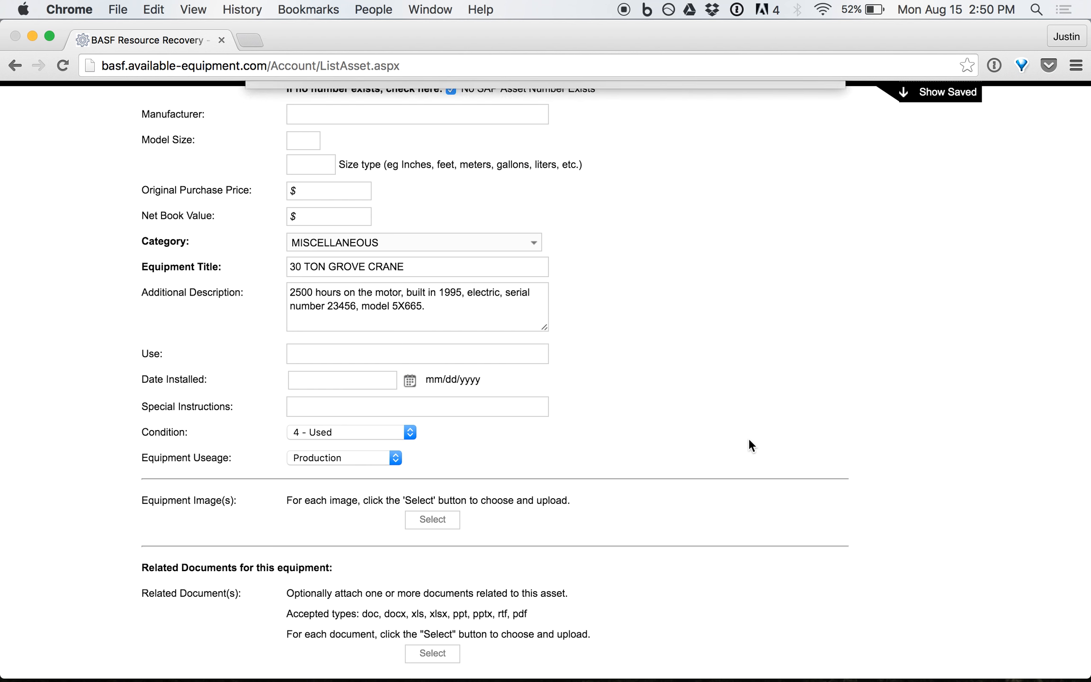
scroll(749, 438, down, 5)
scroll(616, 379, down, 10)
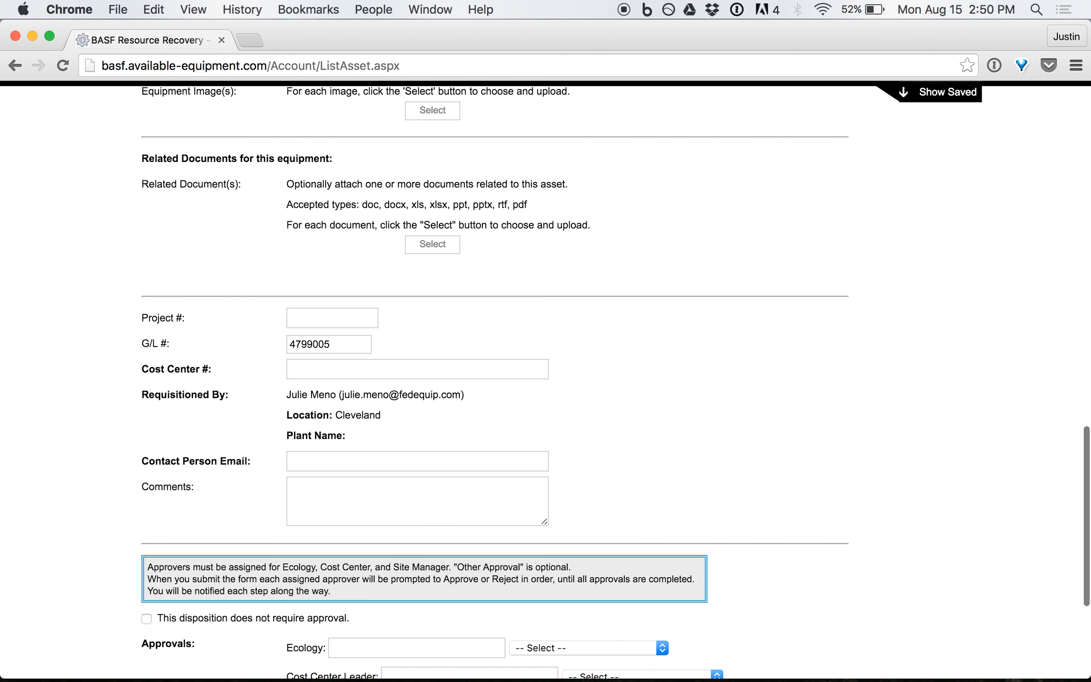
click(350, 317)
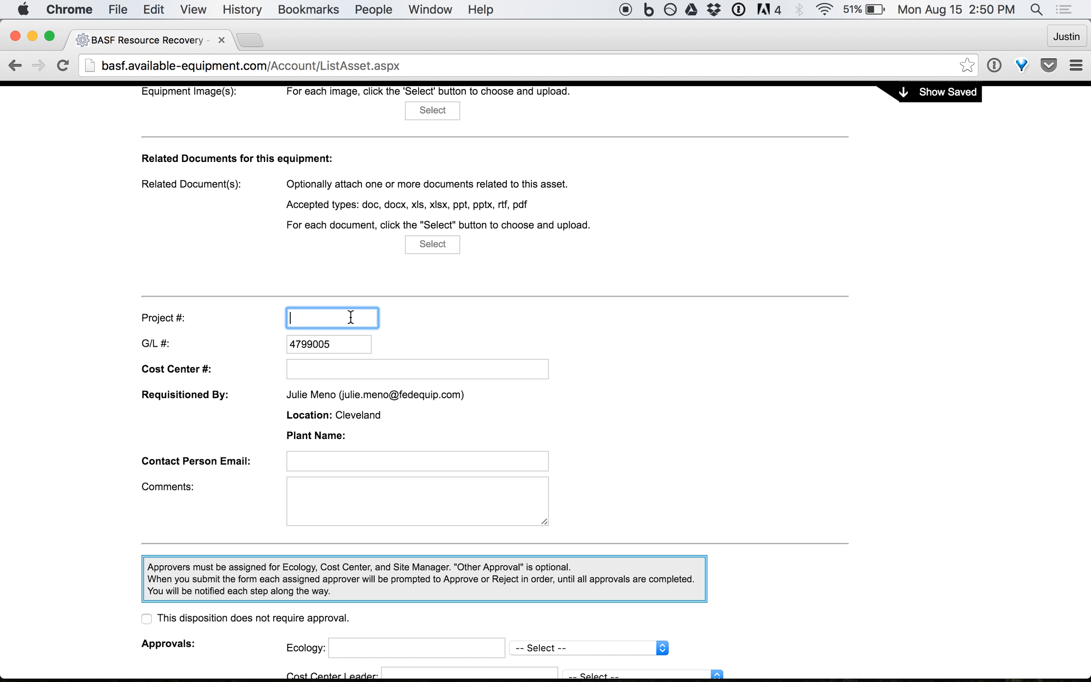
click(327, 370)
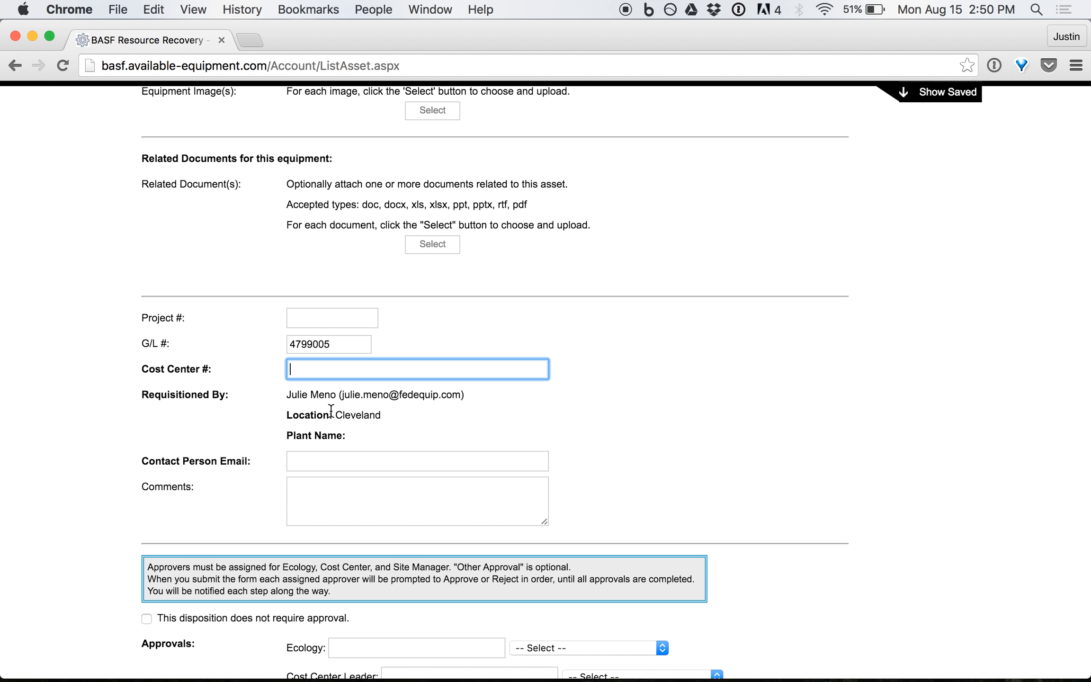
click(327, 459)
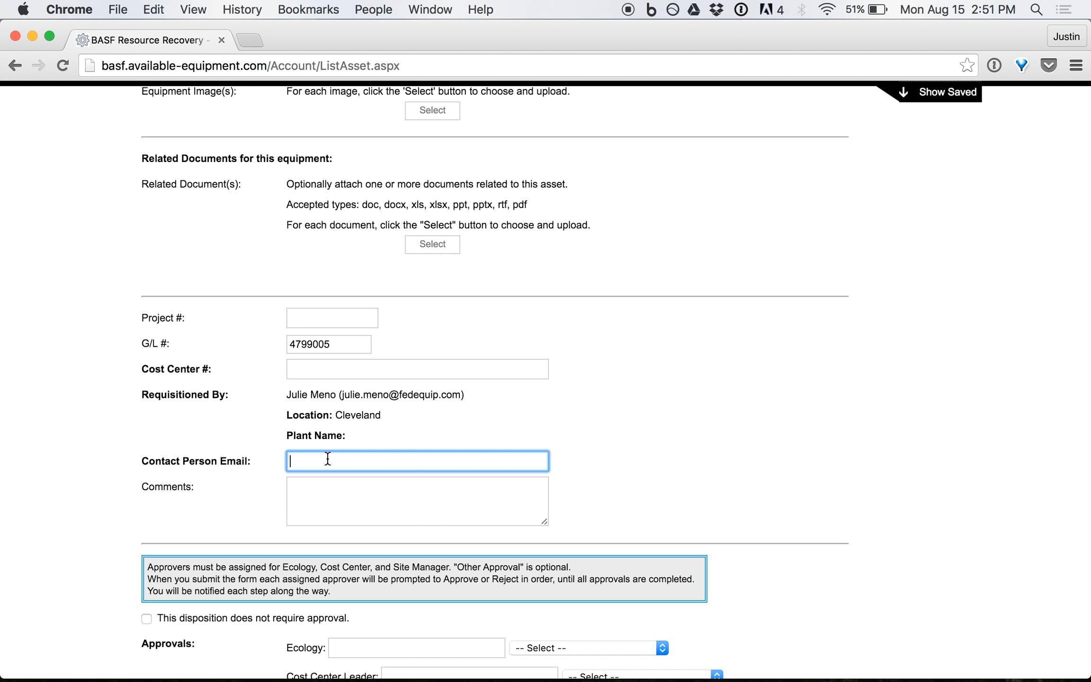
click(326, 495)
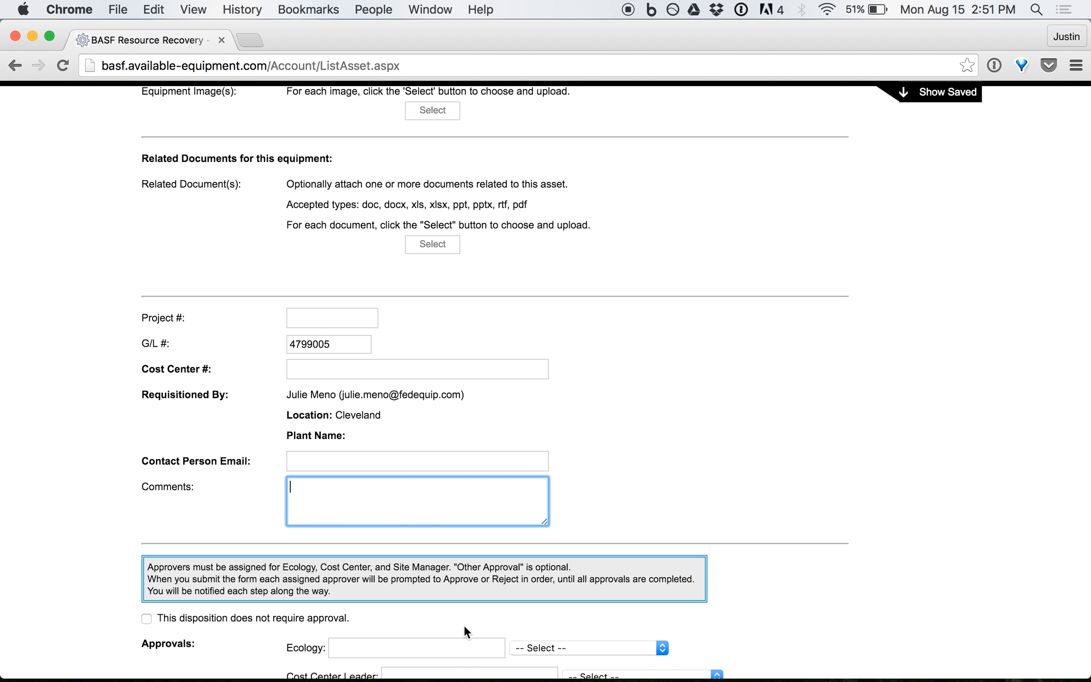
click(442, 647)
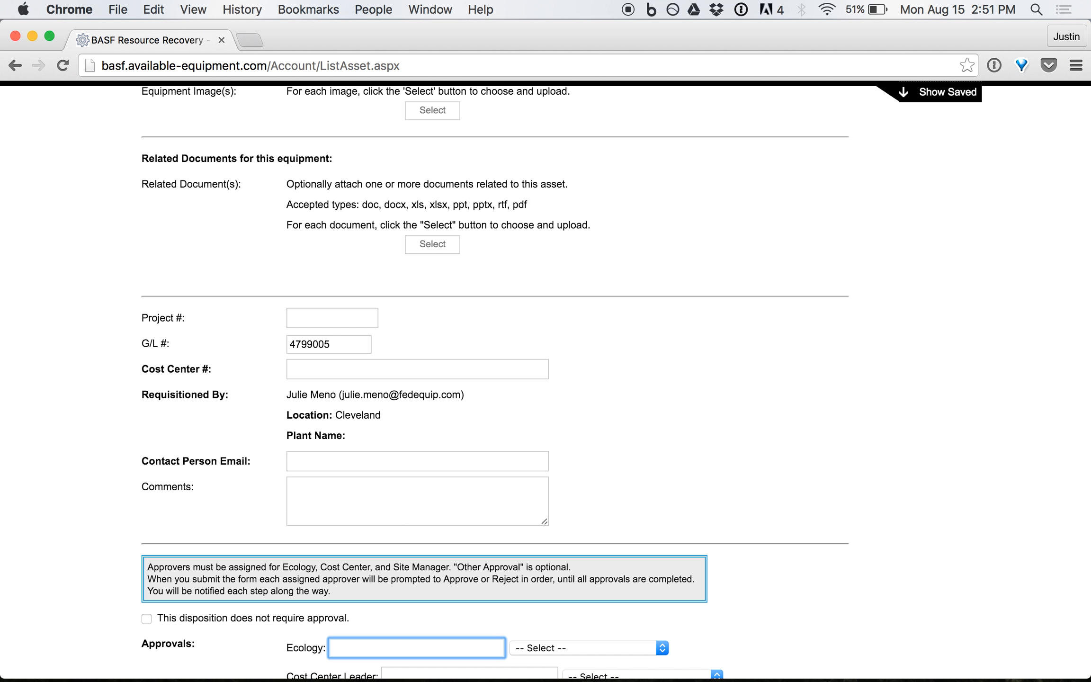
key(Tab)
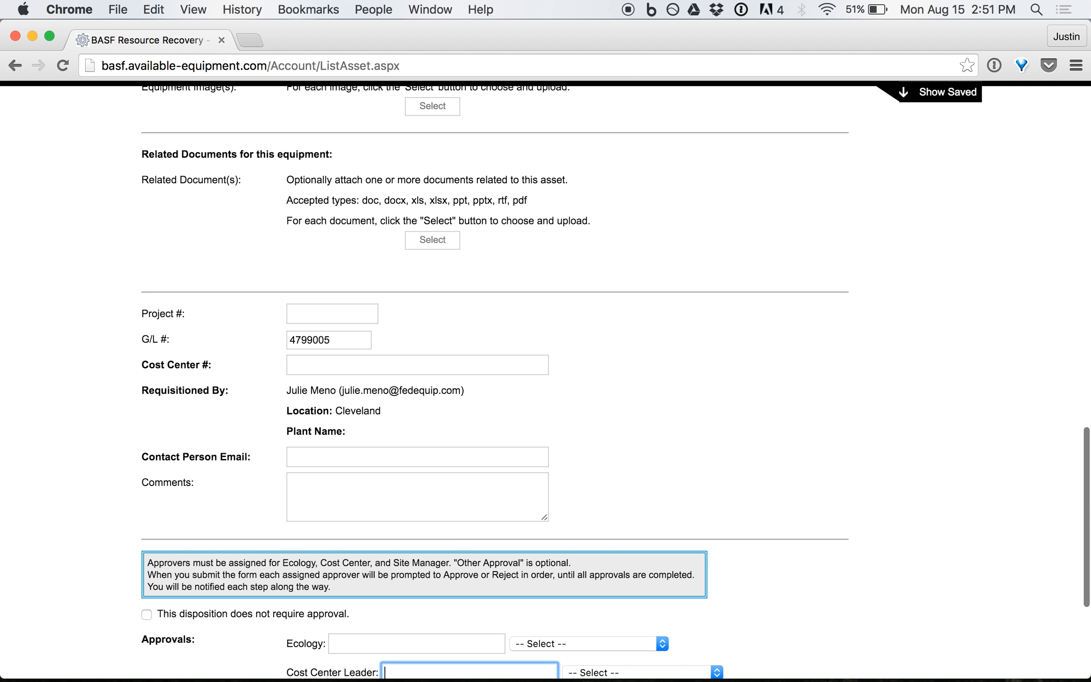
key(Tab)
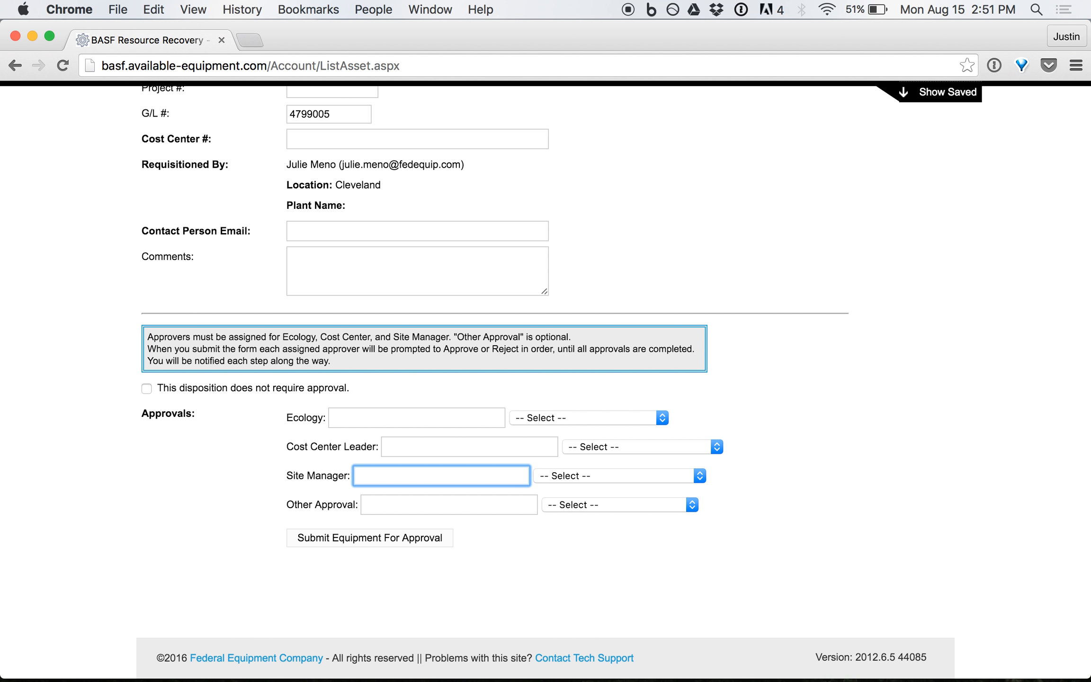
Type the Ecology approver's e-mail address directly into the Ecology field, correcting a mistyped start.
click(440, 408)
click(446, 446)
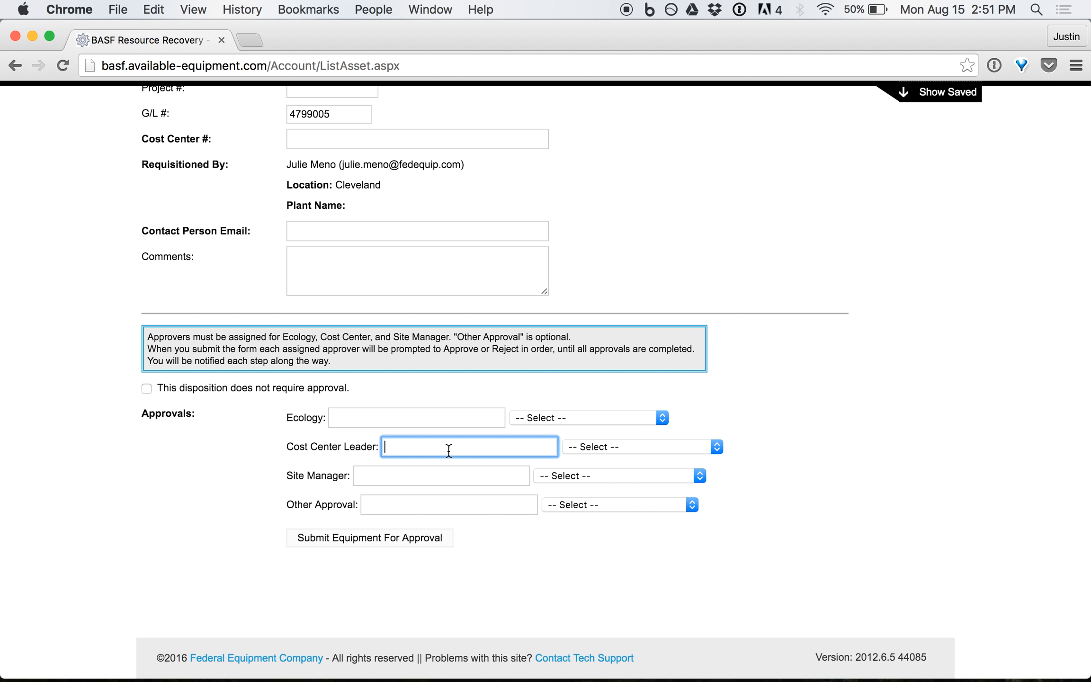
click(420, 474)
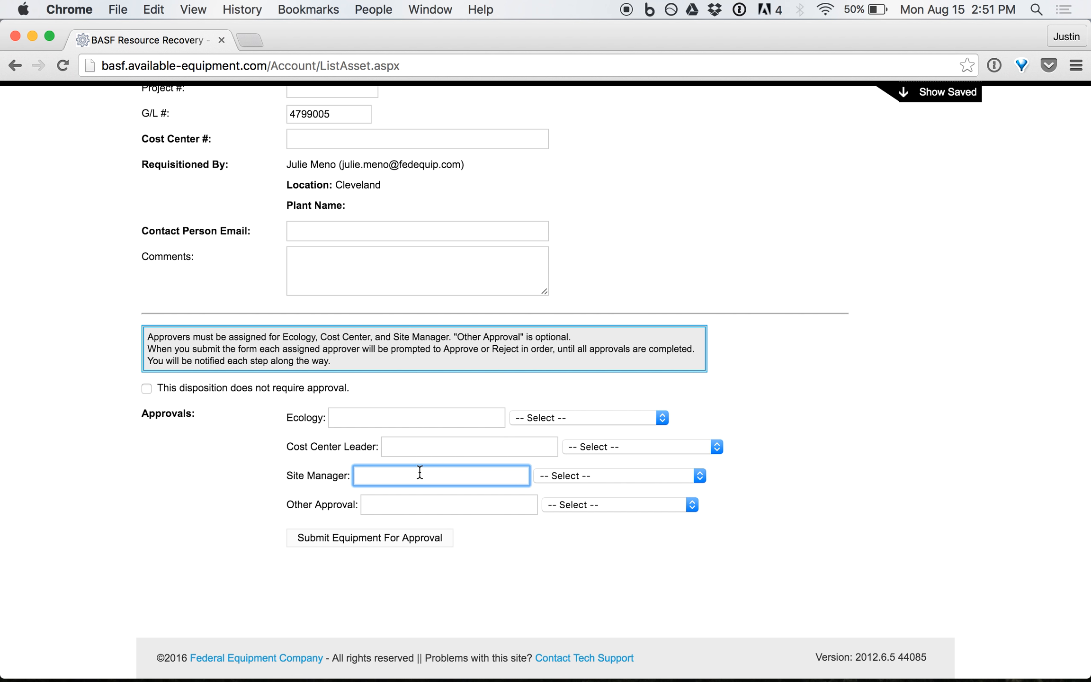
click(663, 418)
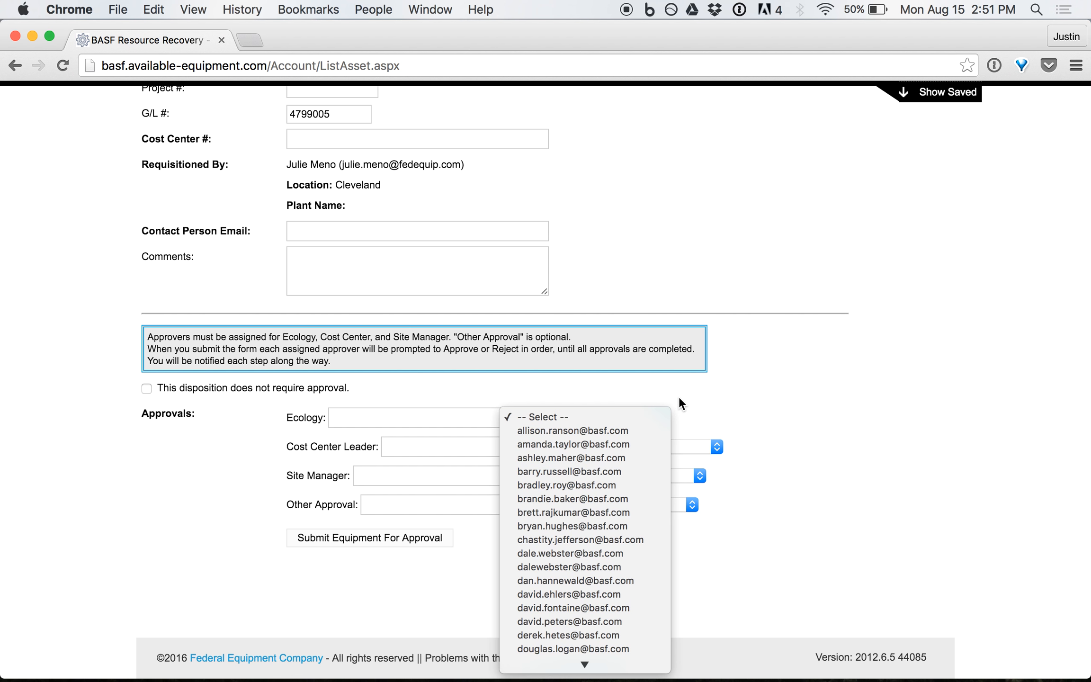
click(680, 398)
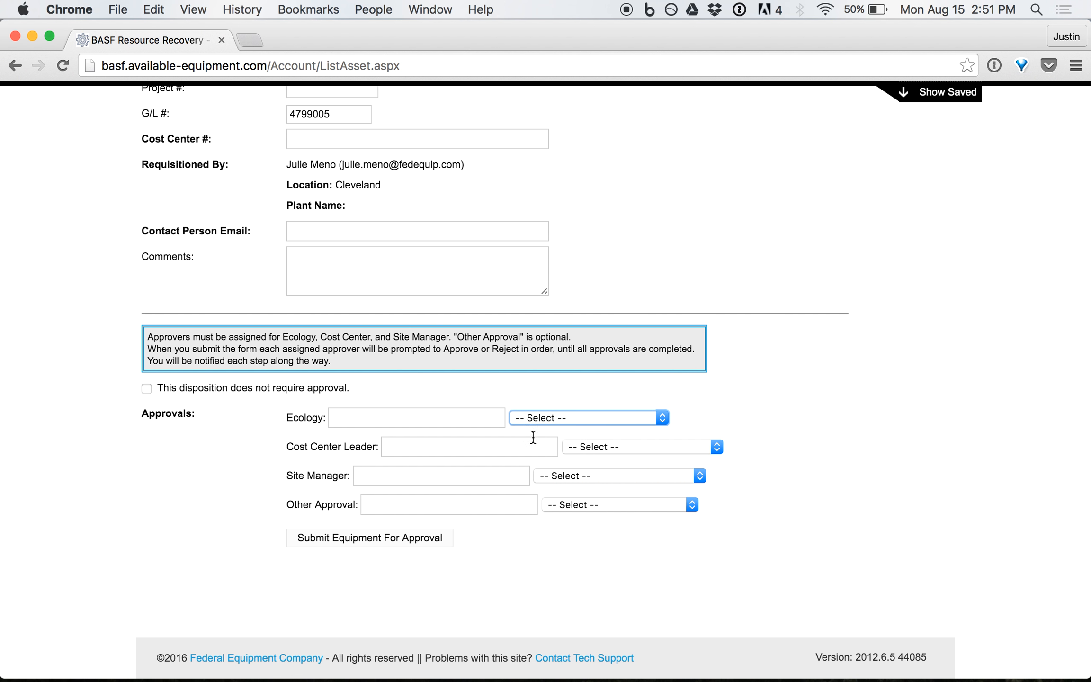
click(435, 419)
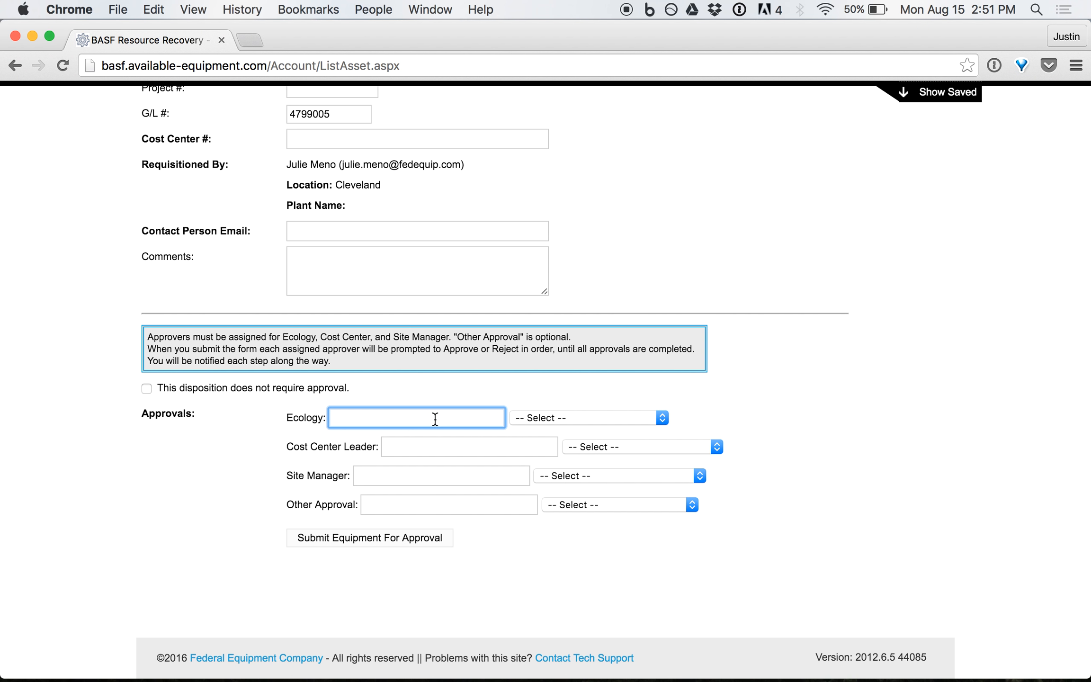
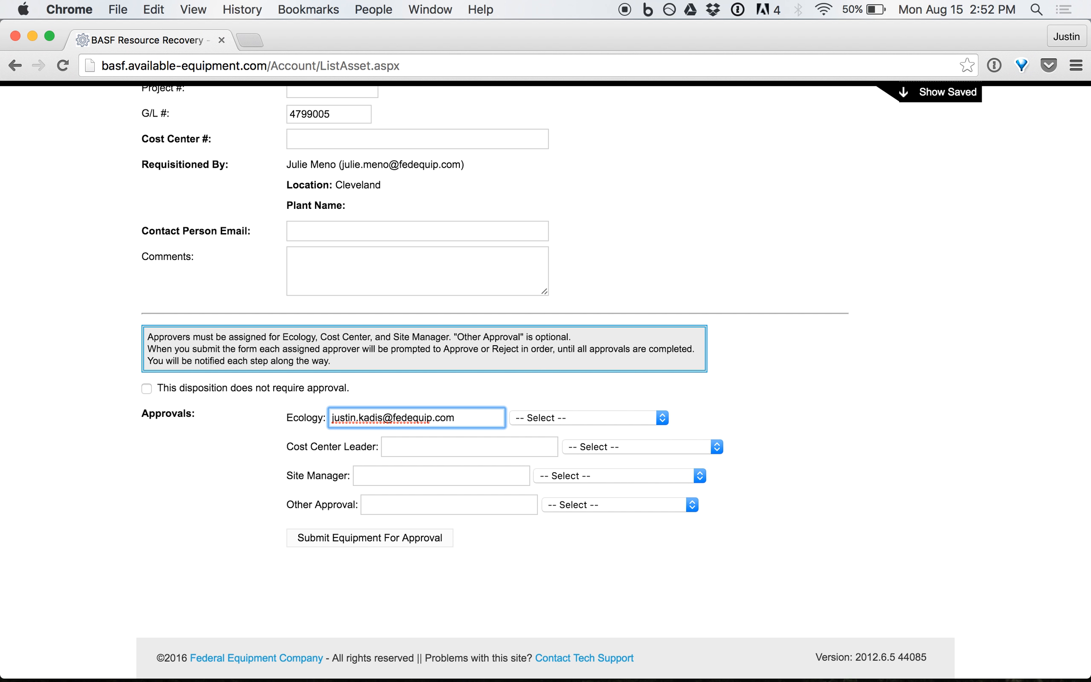
click(476, 446)
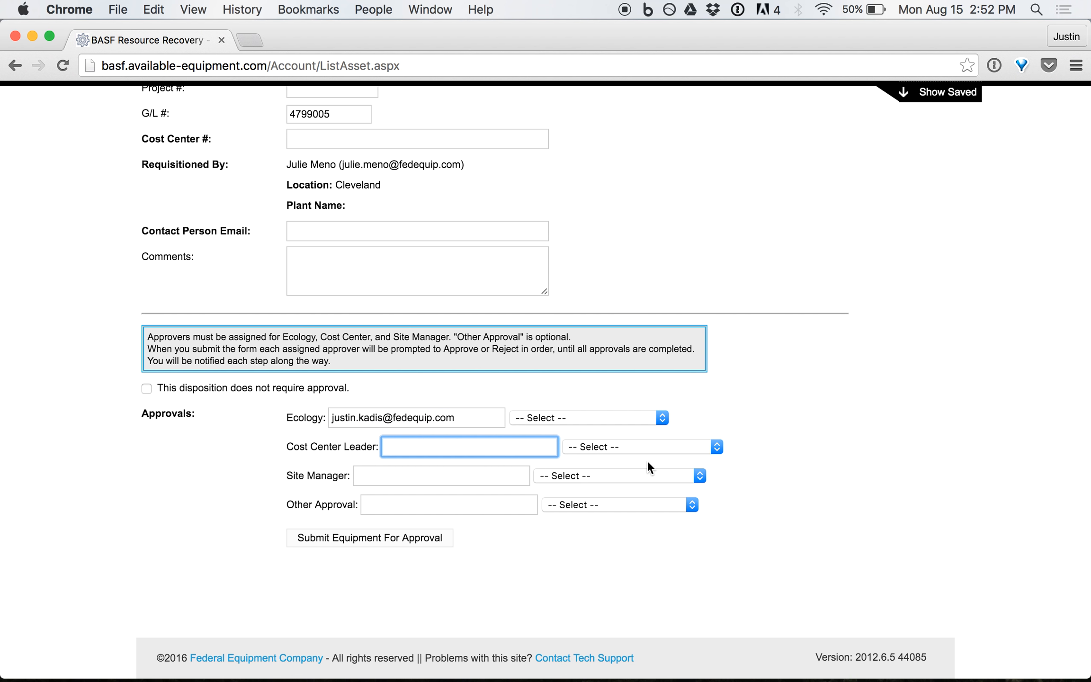
Pick a BASF e-mail approver for both the Cost Center Leader and Site Manager fields.
click(715, 447)
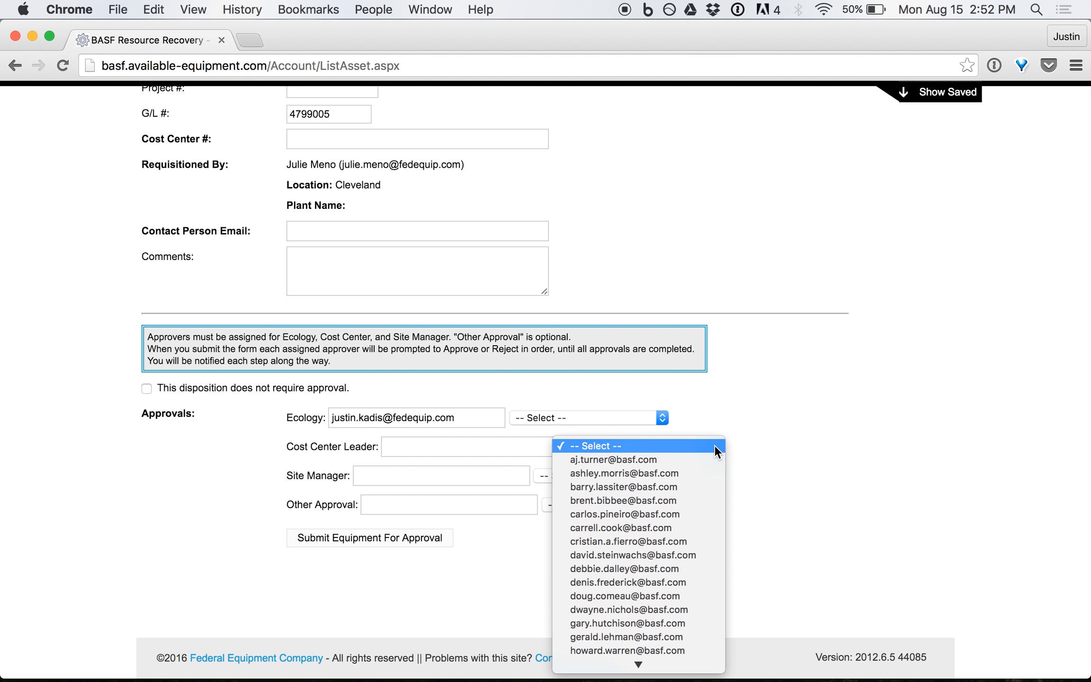
click(663, 488)
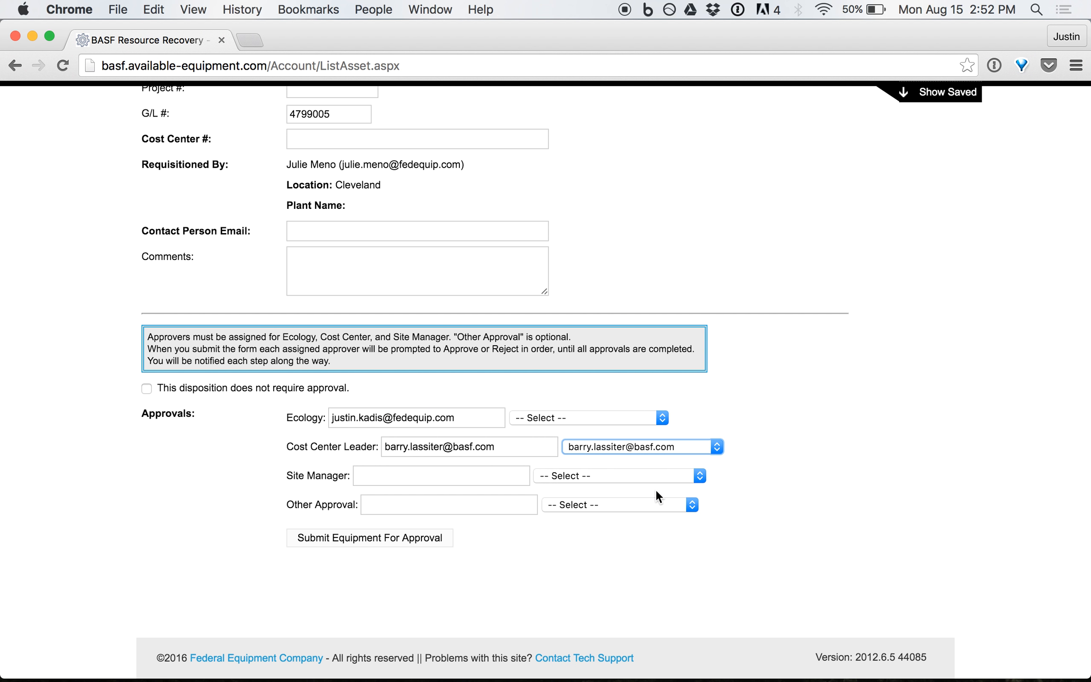
click(697, 475)
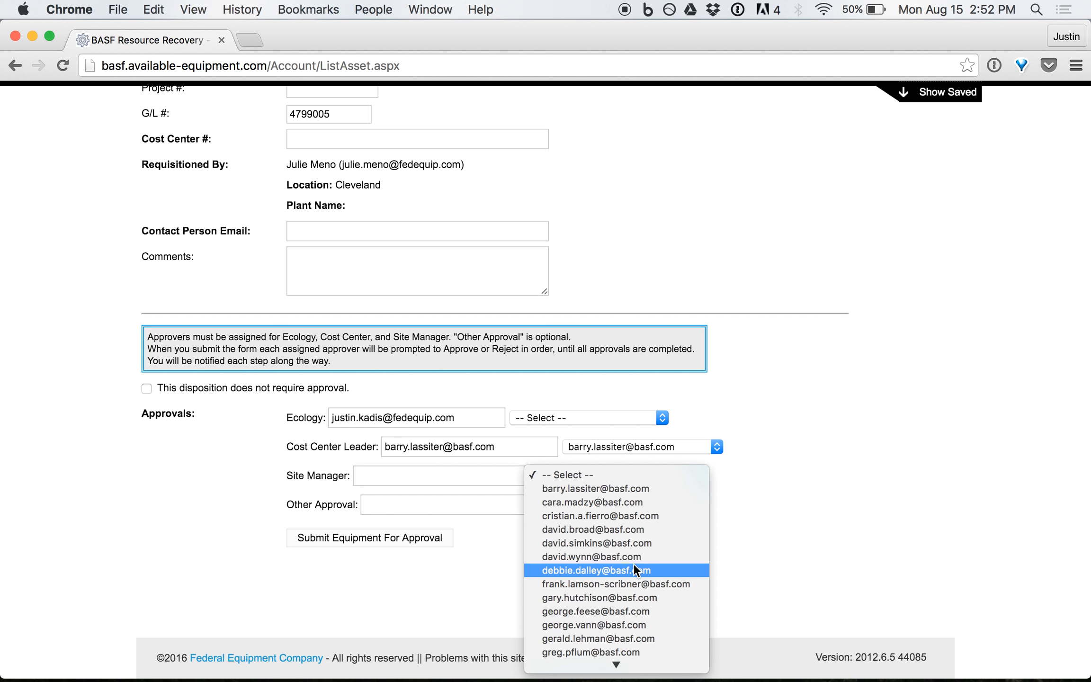
click(618, 597)
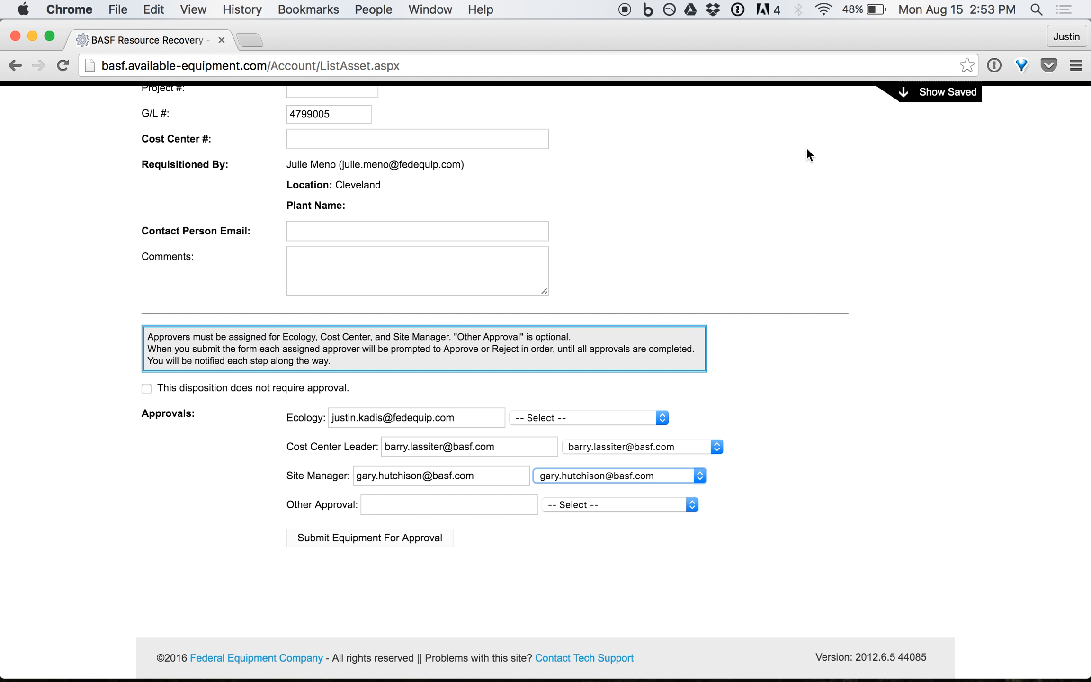
Change the G/L # from 4799005 to 4799009 by replacing its last digit.
click(439, 137)
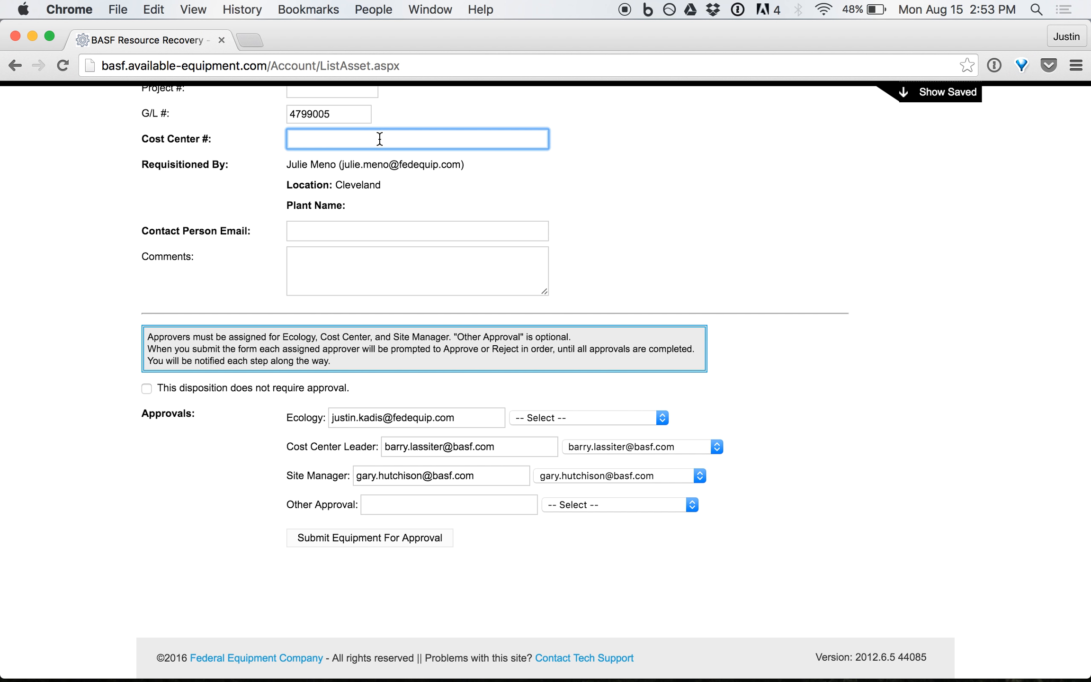
double_click(357, 105)
click(357, 105)
key(BackSpace)
text(9)
click(359, 93)
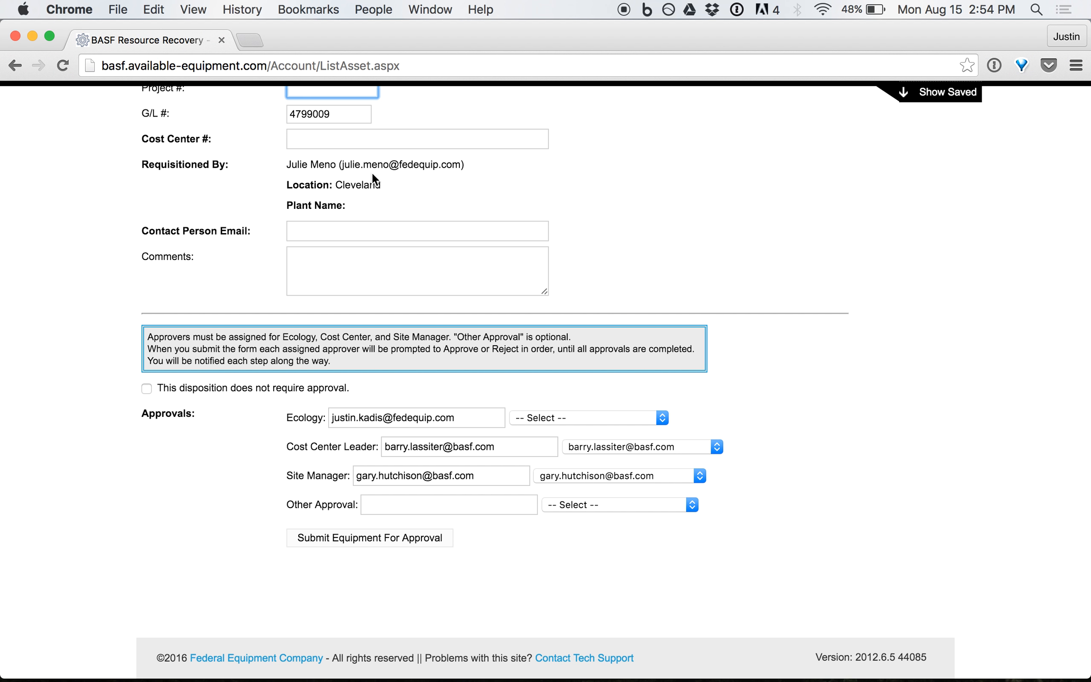
click(367, 232)
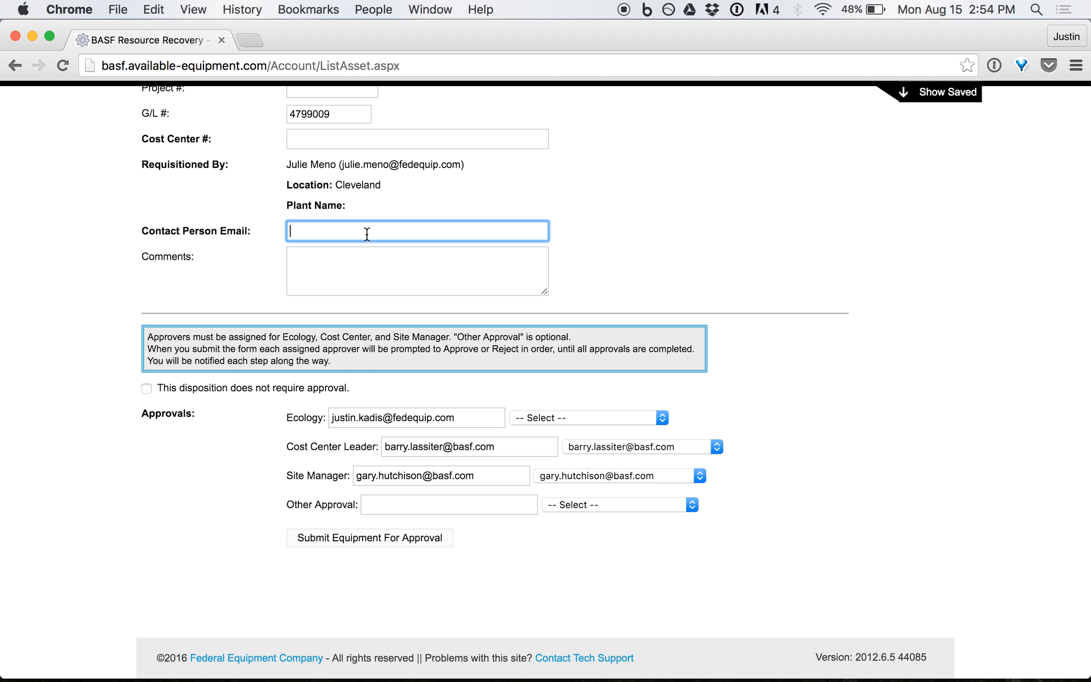